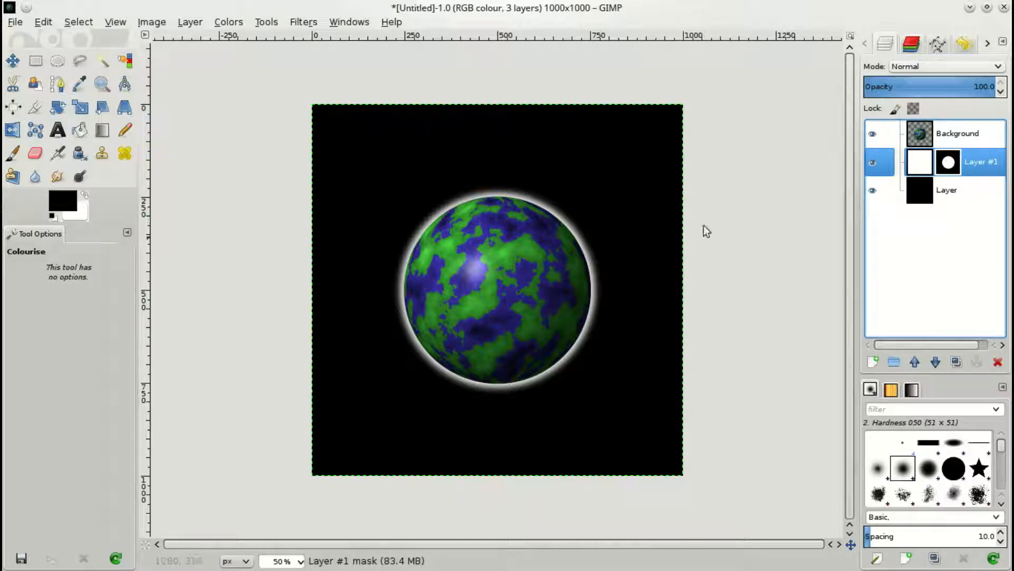
Create a new image 2000 px wide and 1000 px high
left_click(15, 24)
left_click(34, 43)
left_click_drag(160, 12, 520, 71)
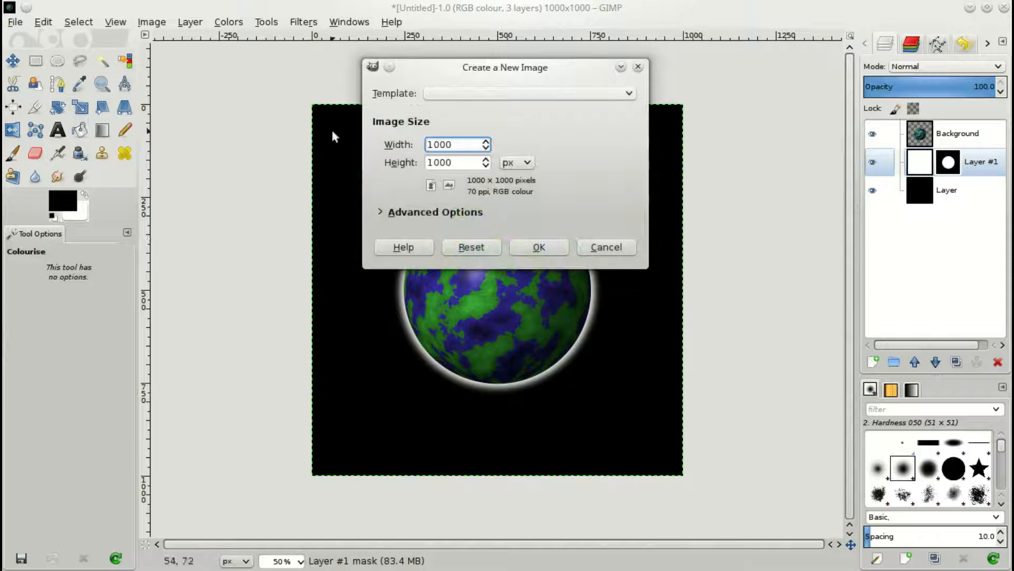
left_click_drag(464, 144, 284, 135)
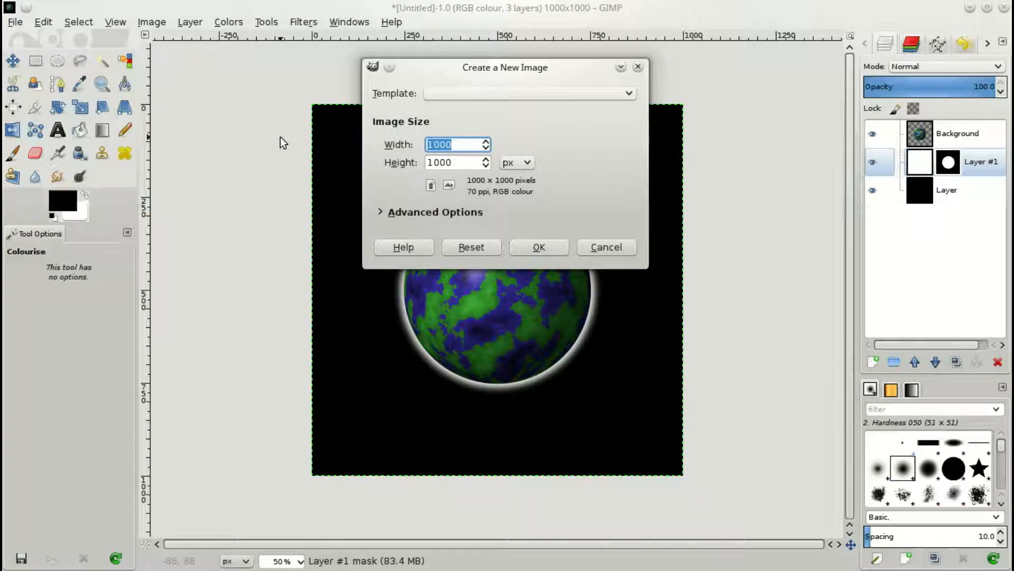
type("2000")
key("Tab")
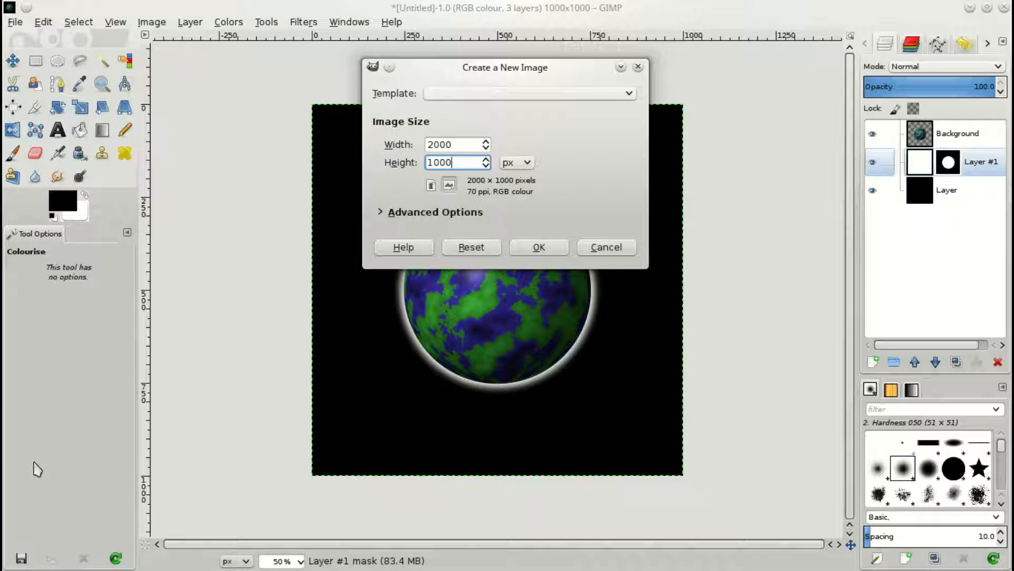
left_click(459, 144)
left_click(459, 163)
left_click(539, 247)
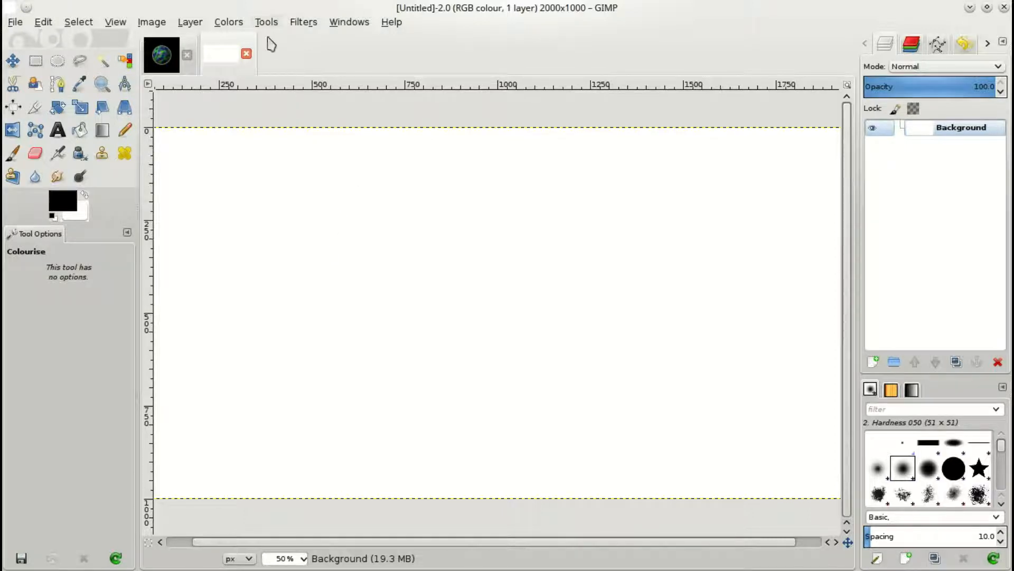
Render tileable, non-turbulent difference clouds over the background with detail 15, X size 16.0 and Y size 9.2
left_click(309, 24)
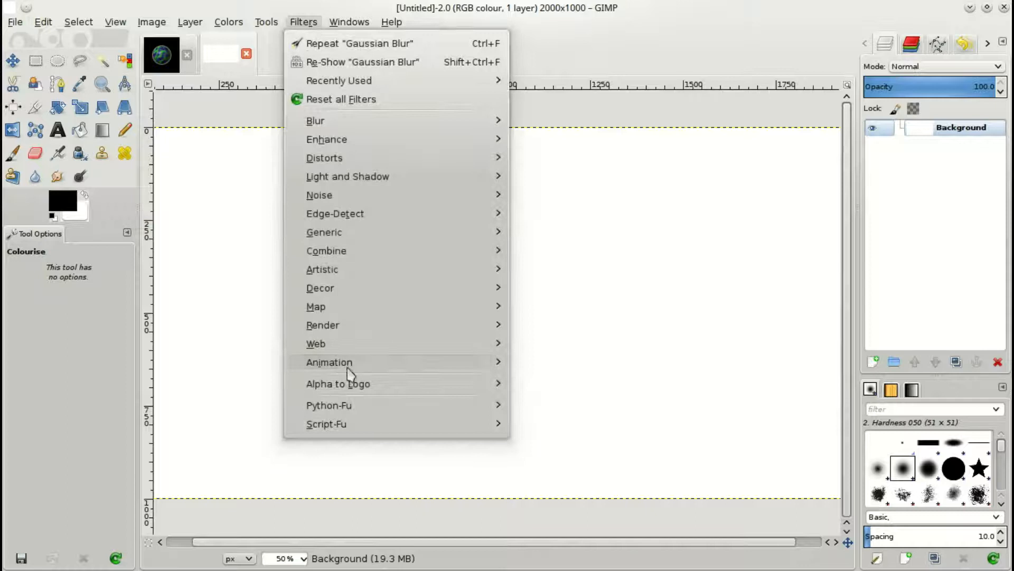
mouse_move(351, 327)
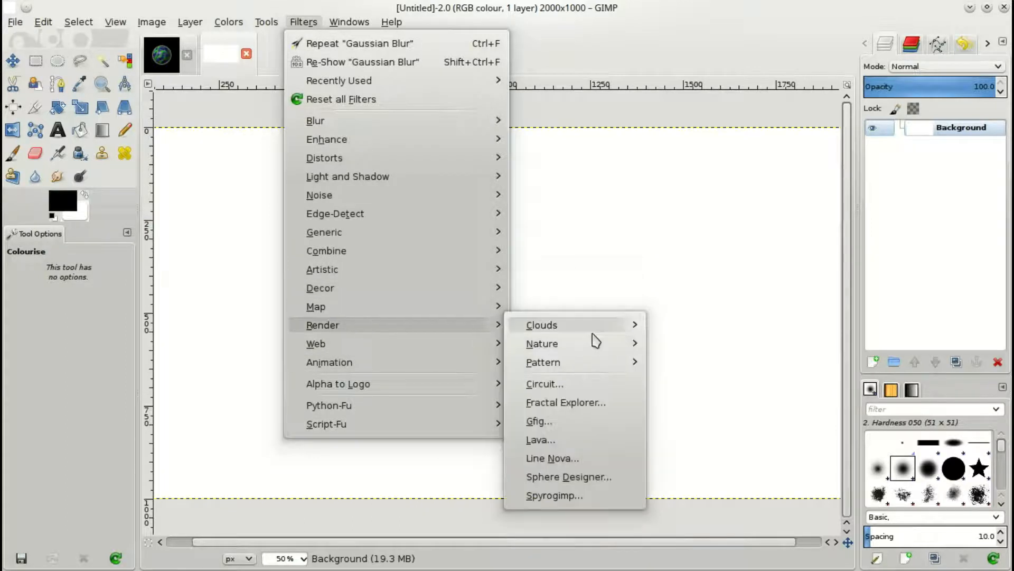
mouse_move(593, 333)
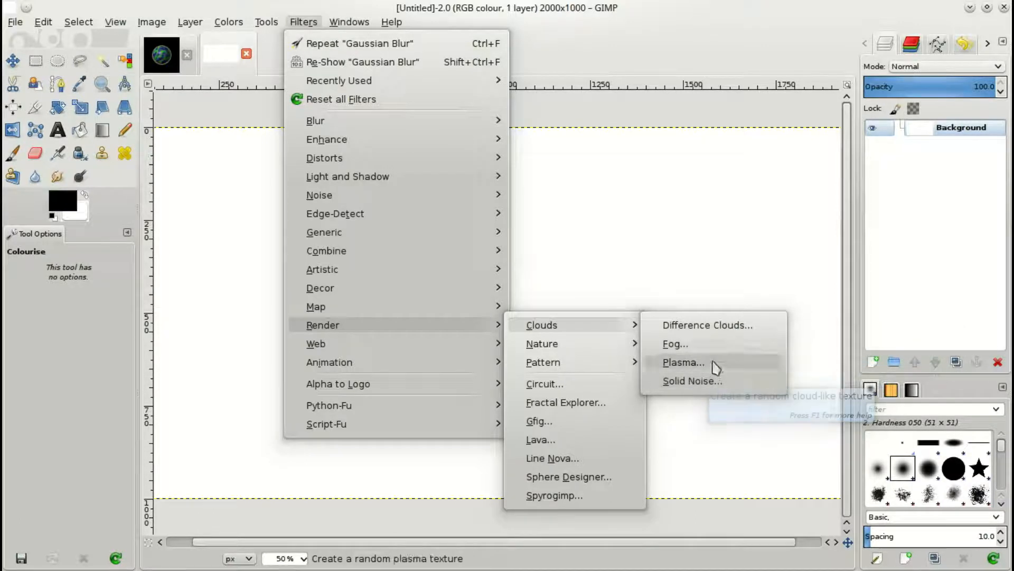
left_click(682, 327)
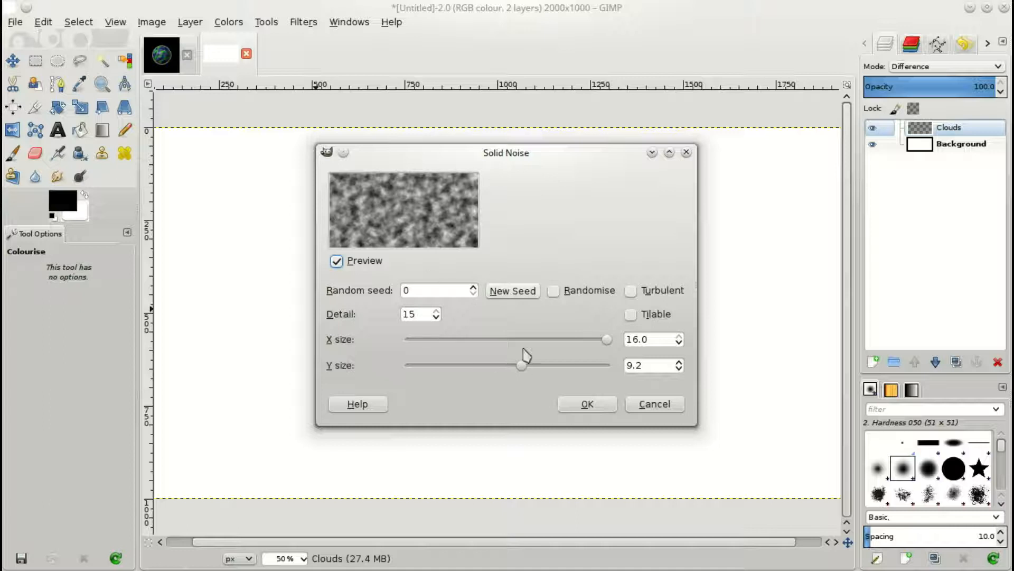
left_click_drag(607, 339, 622, 358)
left_click(631, 316)
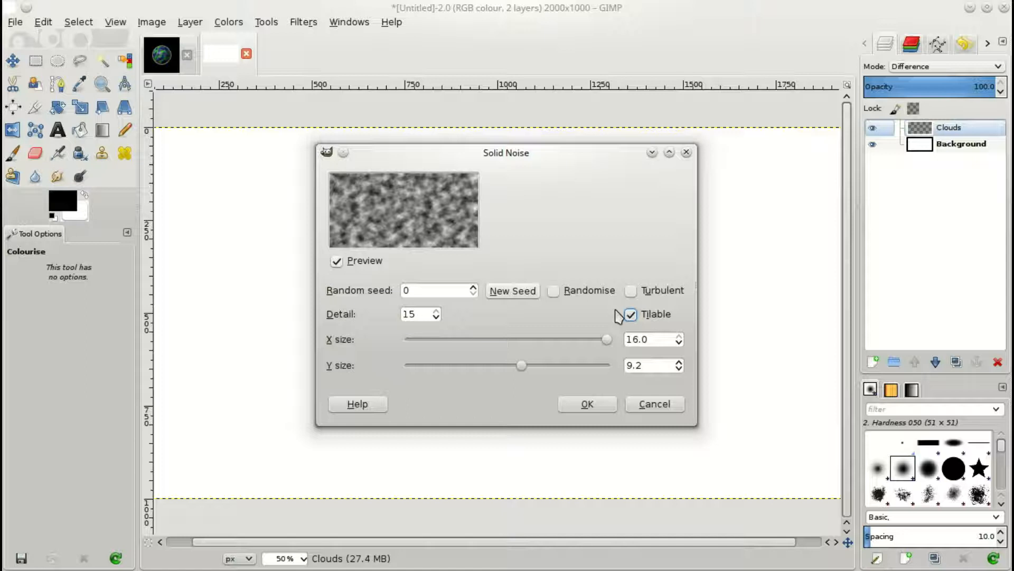
left_click(664, 295)
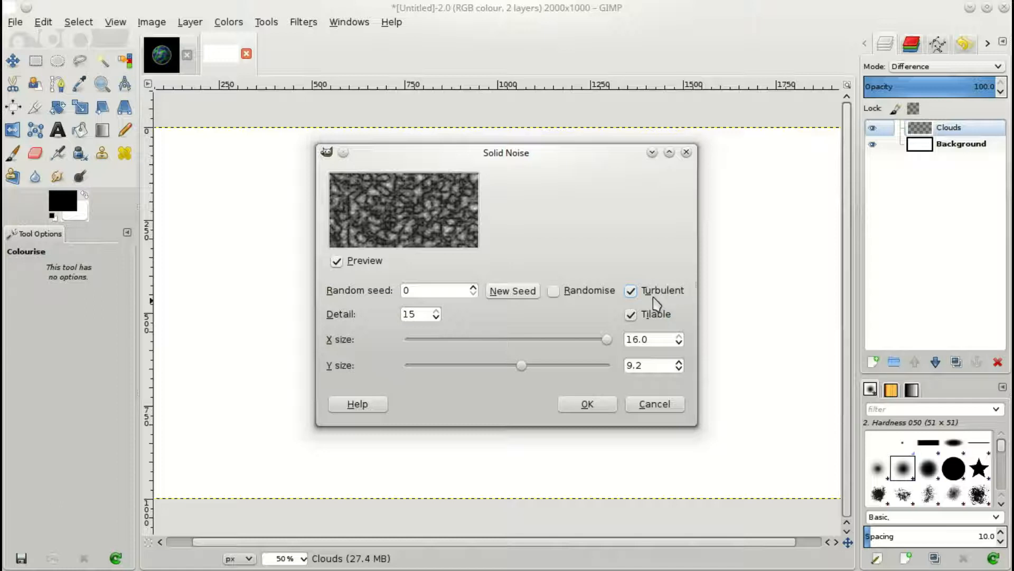
left_click(631, 290)
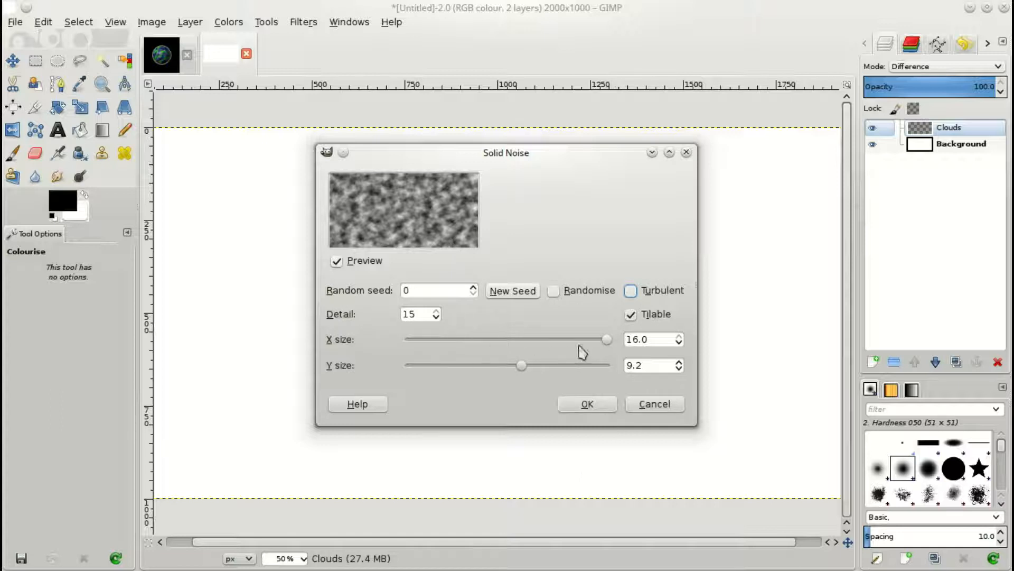
left_click(598, 408)
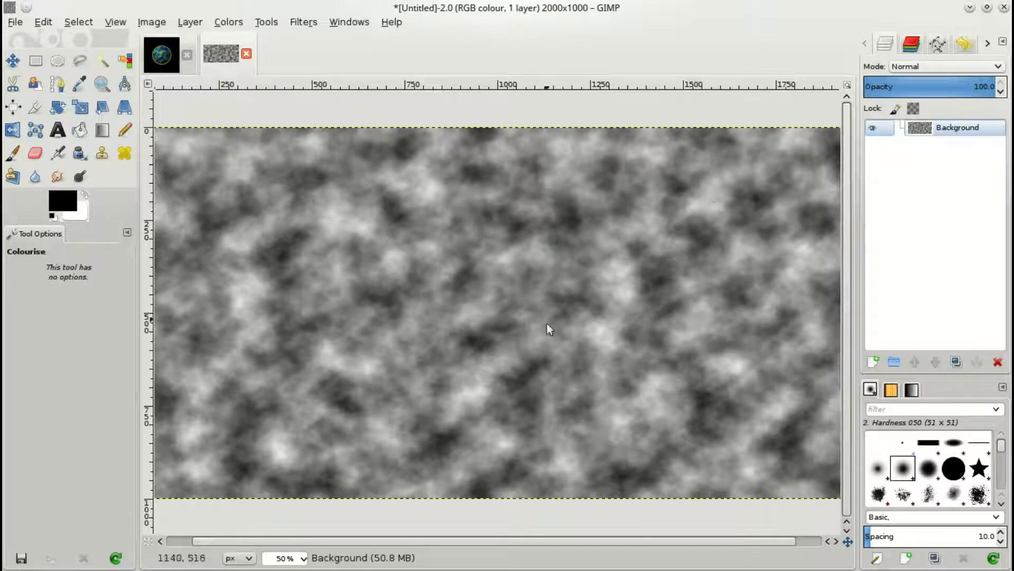
Duplicate the cloud layer and add a mask to the copy, initialised to a grayscale copy of the layer
left_click_drag(920, 136, 964, 365)
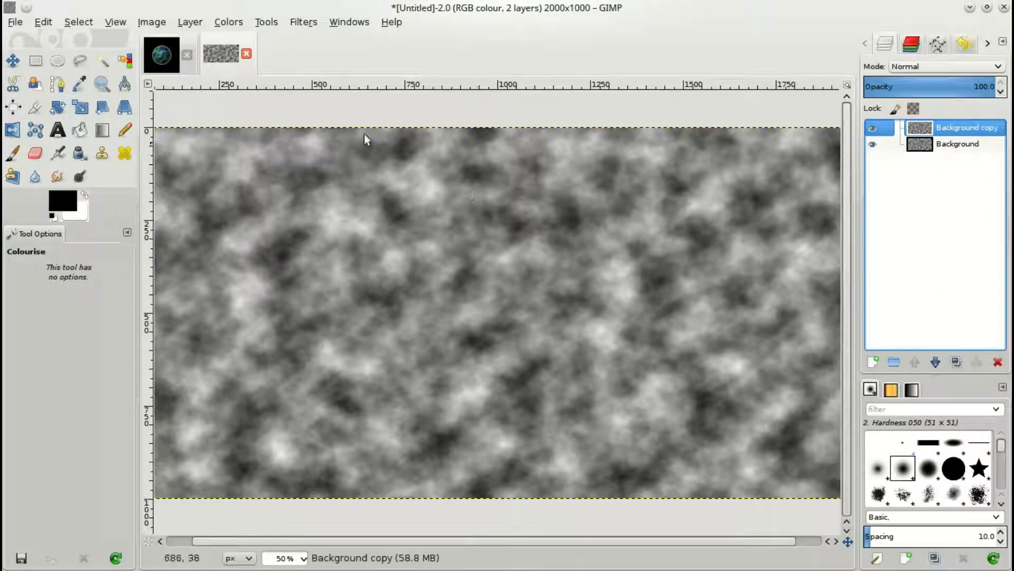
right_click(922, 131)
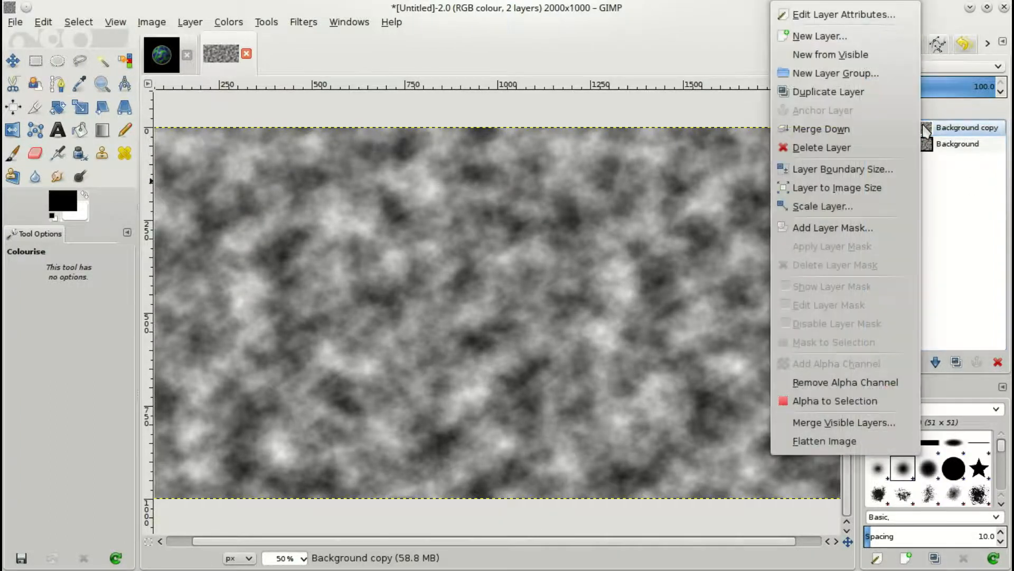
left_click(835, 229)
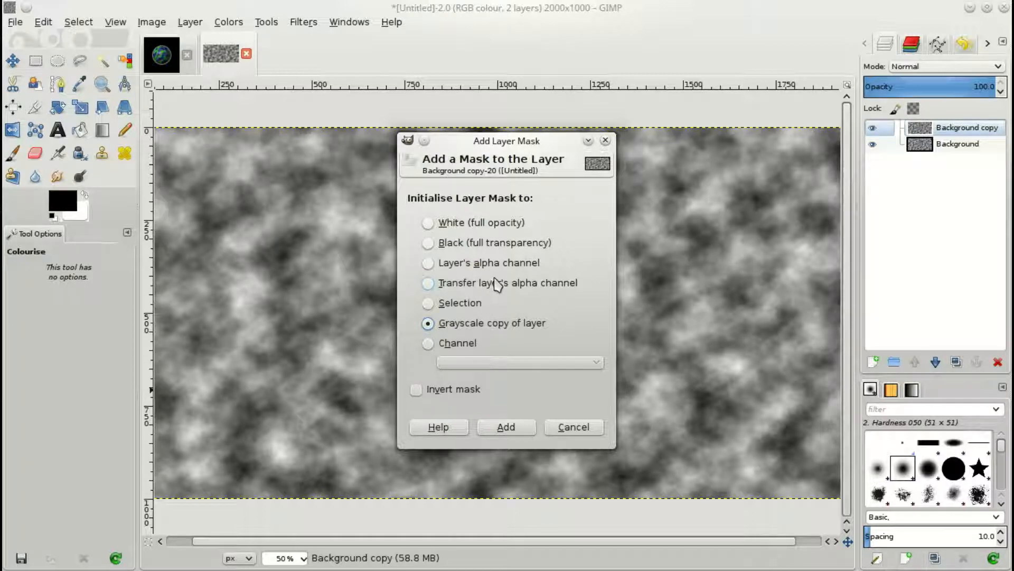
left_click(507, 427)
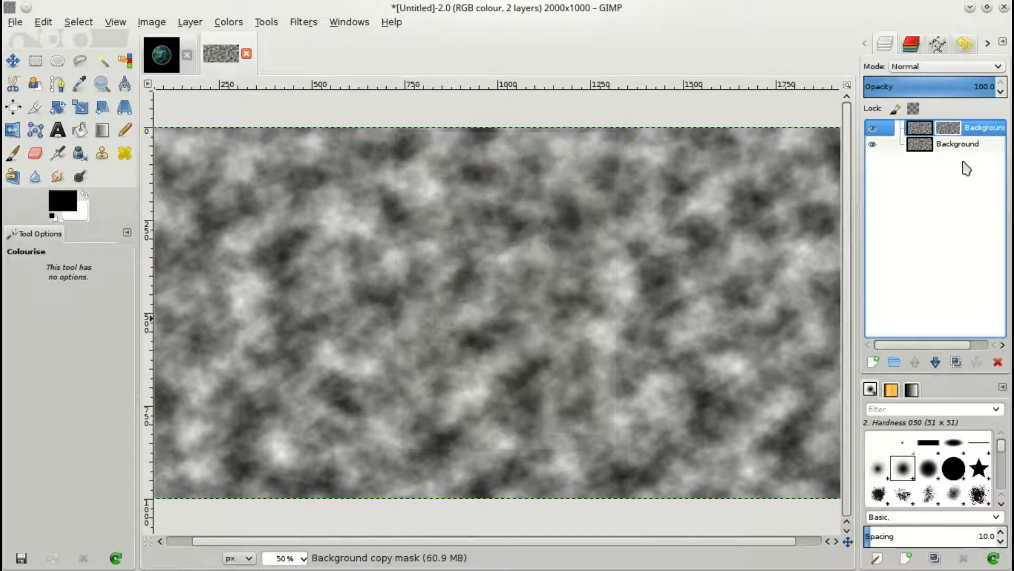
Disable the layer mask on the duplicated cloud layer
left_click(919, 128)
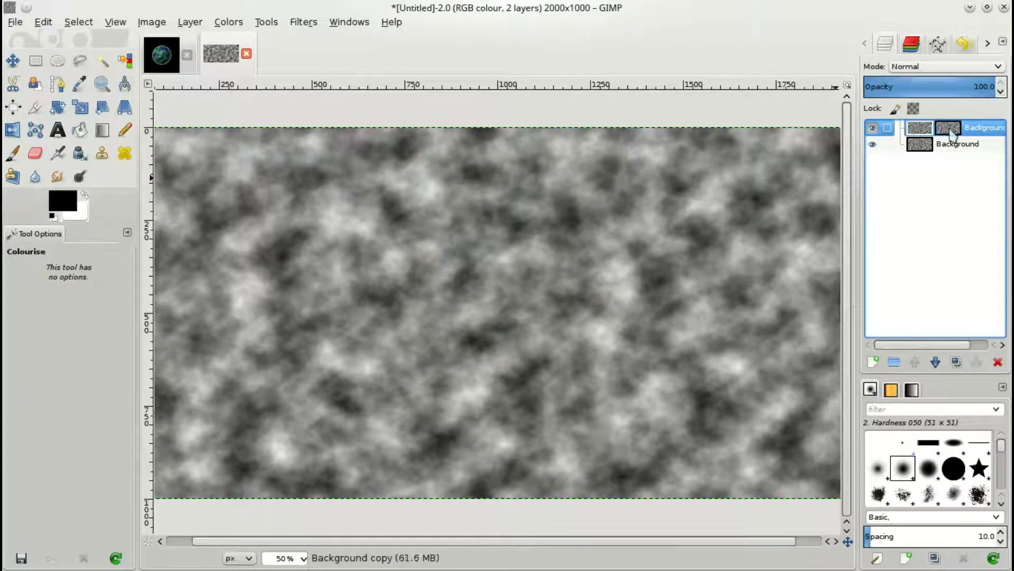
left_click(951, 128)
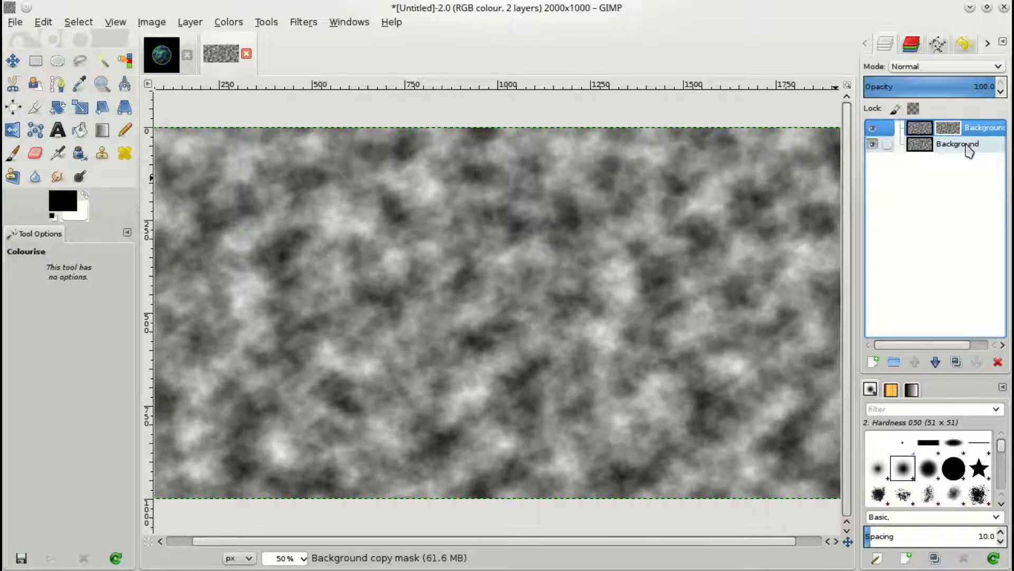
left_click(920, 128)
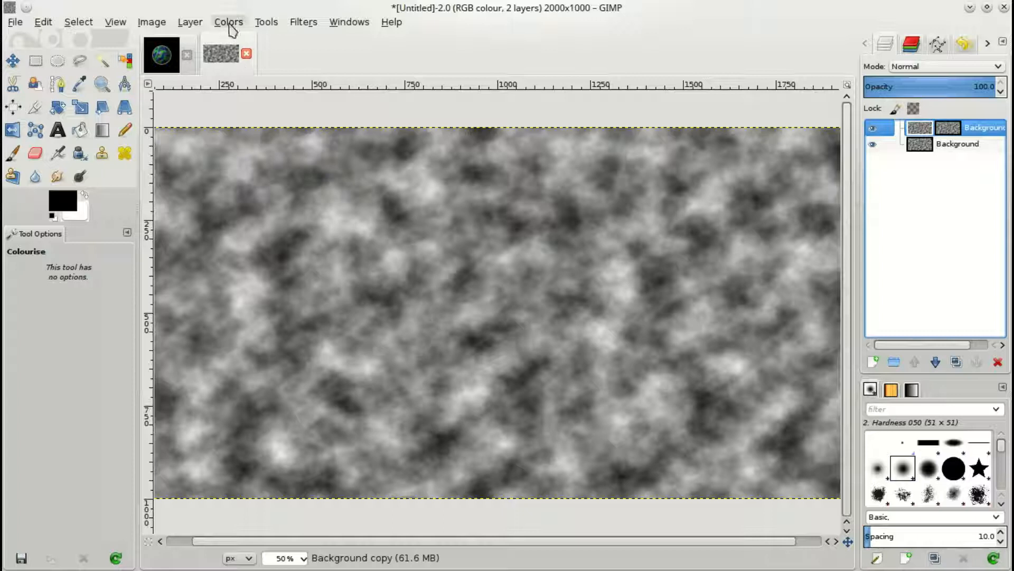
left_click(229, 22)
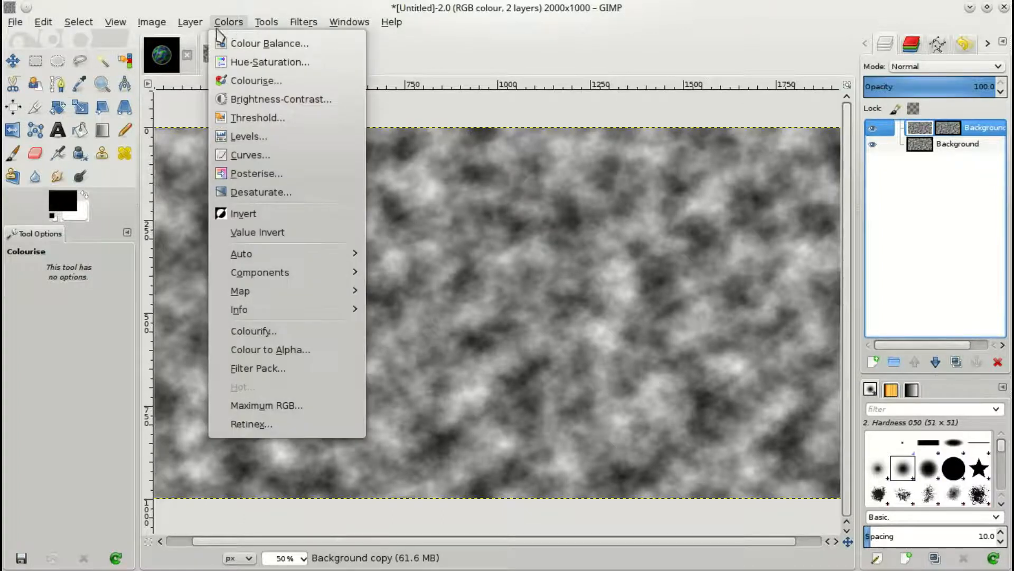
left_click(232, 22)
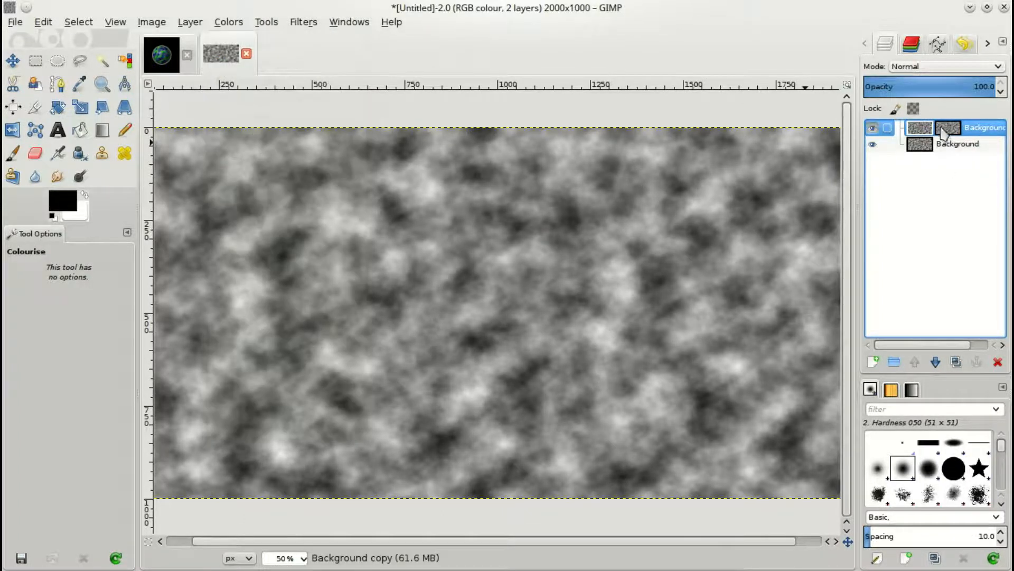
right_click(944, 132)
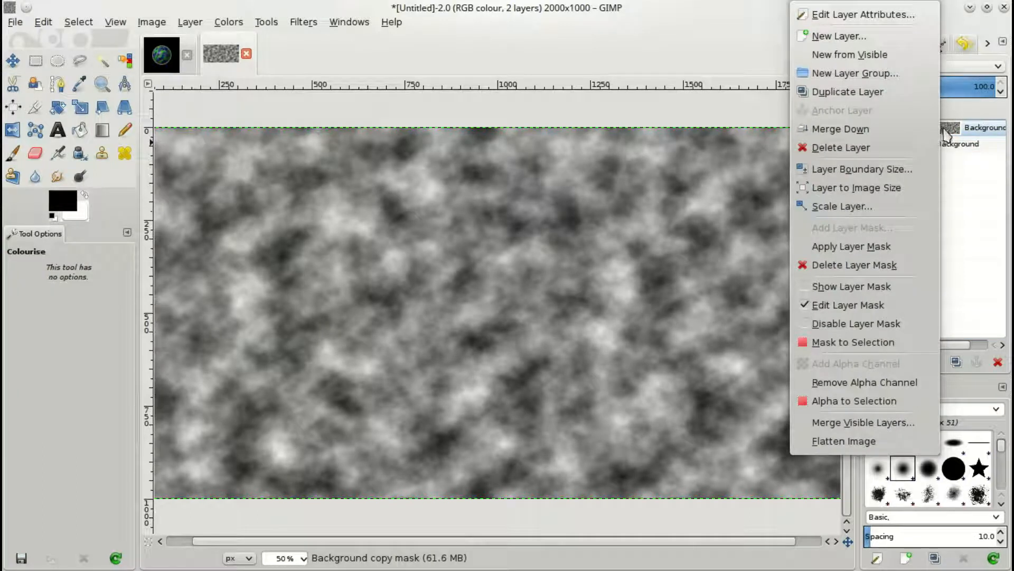
left_click(840, 323)
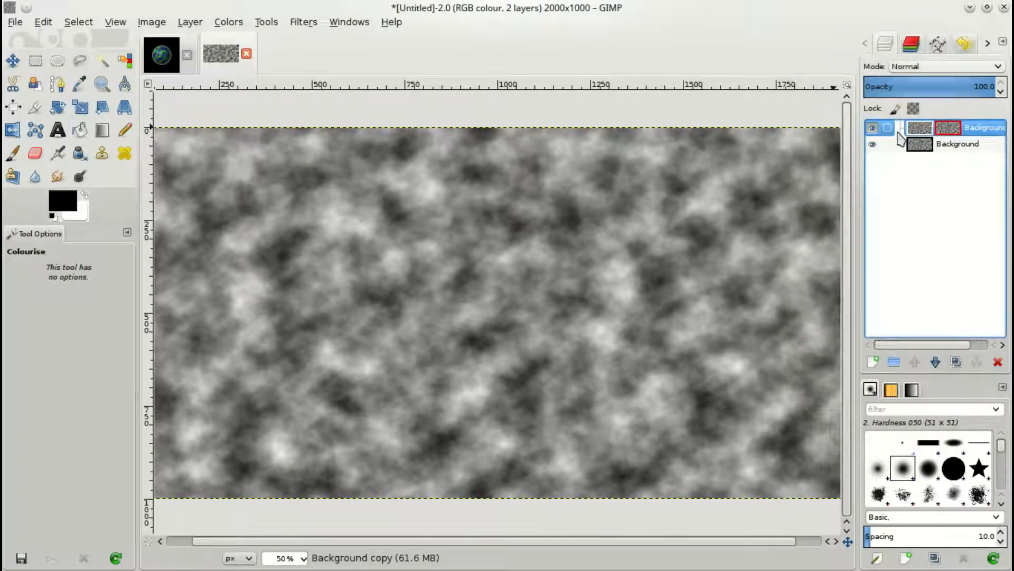
Colourise the duplicated cloud layer yellow-green with hue 65, saturation 71 and lightness -45
left_click(228, 21)
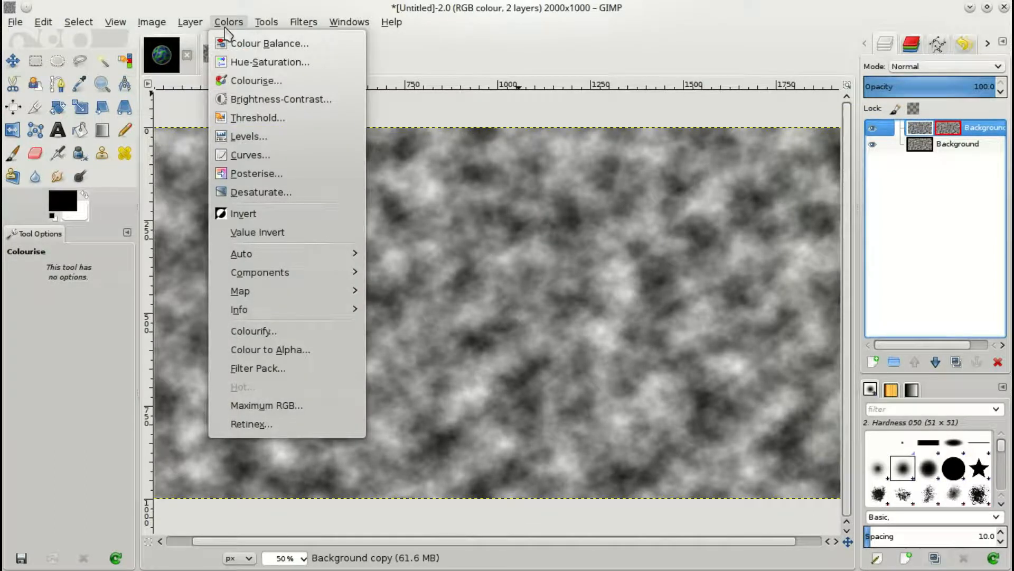
left_click(256, 81)
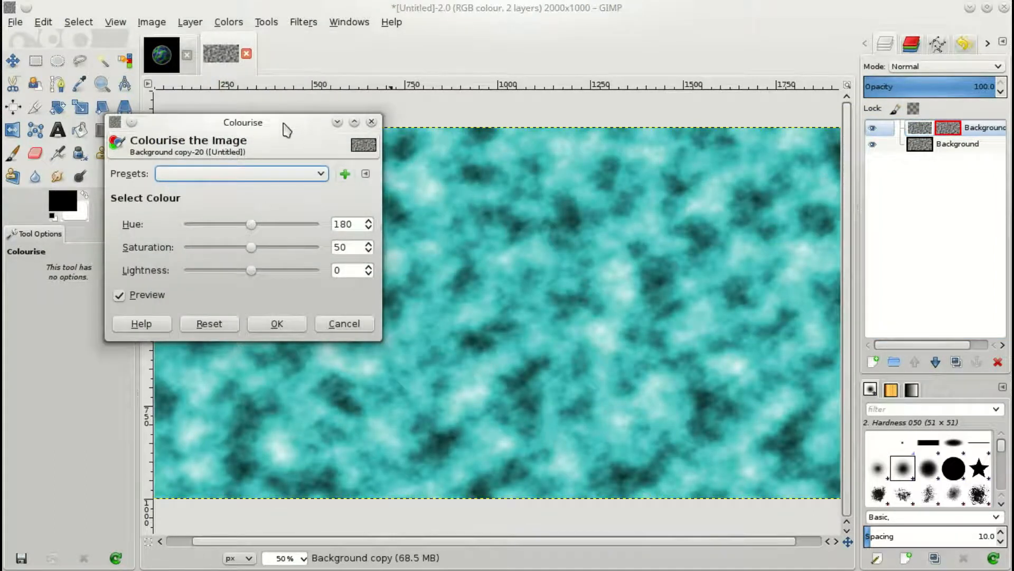
left_click_drag(287, 130, 627, 204)
left_click_drag(566, 198, 787, 174)
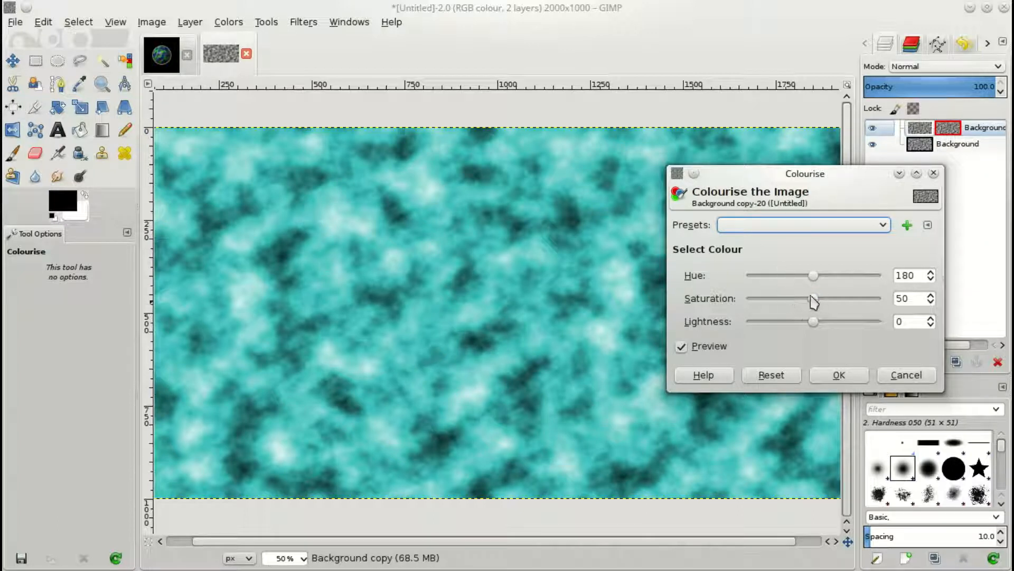
mouse_move(814, 279)
left_mouse_down()
mouse_move(781, 277)
mouse_move(776, 287)
mouse_move(782, 278)
left_mouse_up()
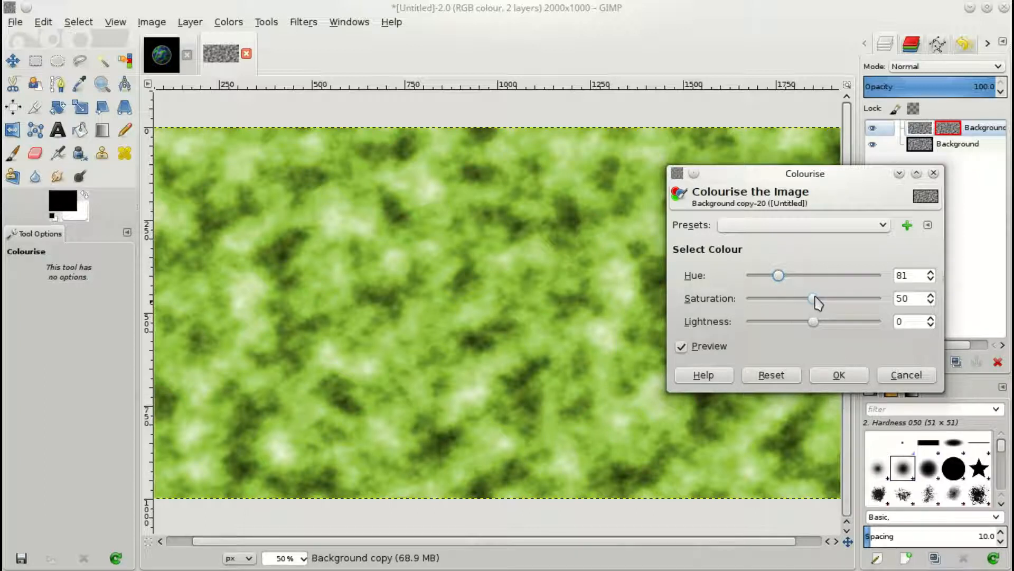
left_click_drag(778, 276, 786, 329)
left_click_drag(781, 277, 773, 290)
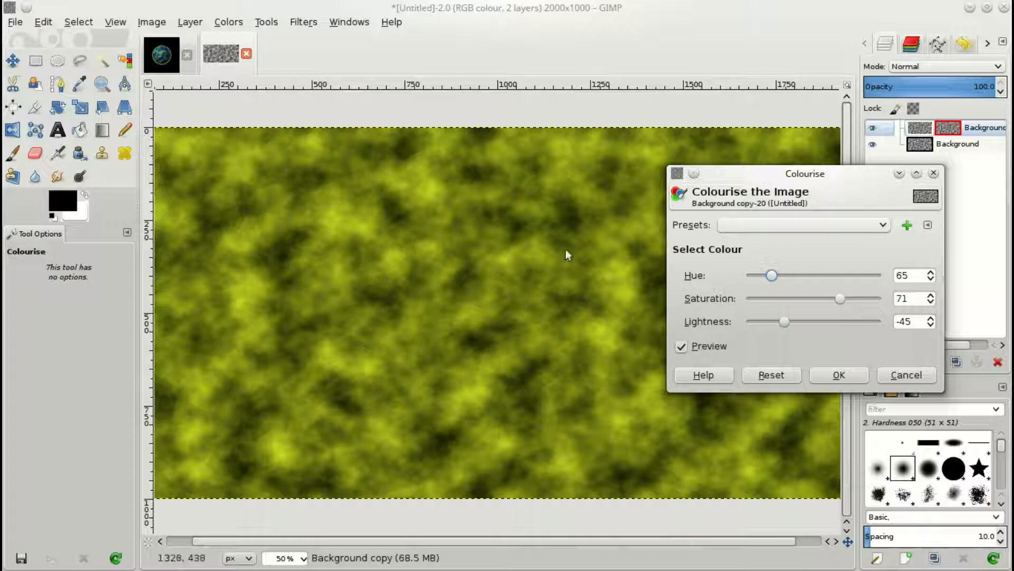
left_click(838, 376)
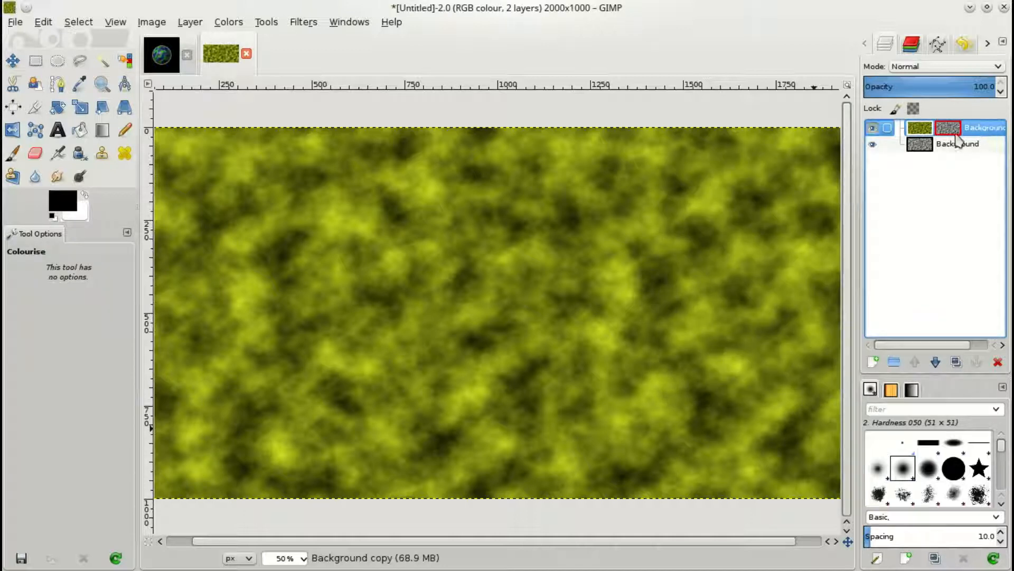
Hide the yellow-green layer and colourise the Background layer dark blue
left_click(878, 142)
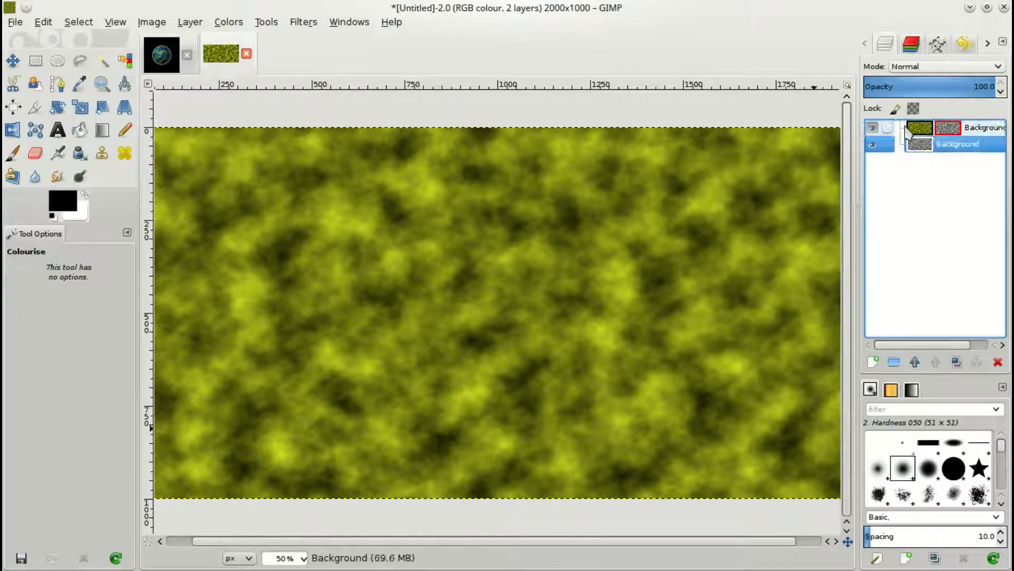
left_click(872, 128)
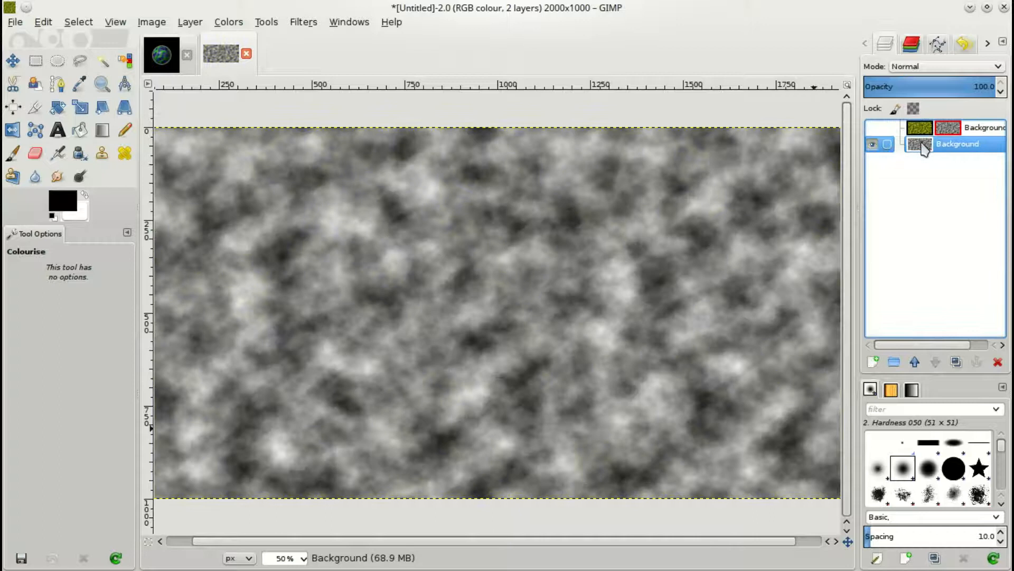
left_click(228, 23)
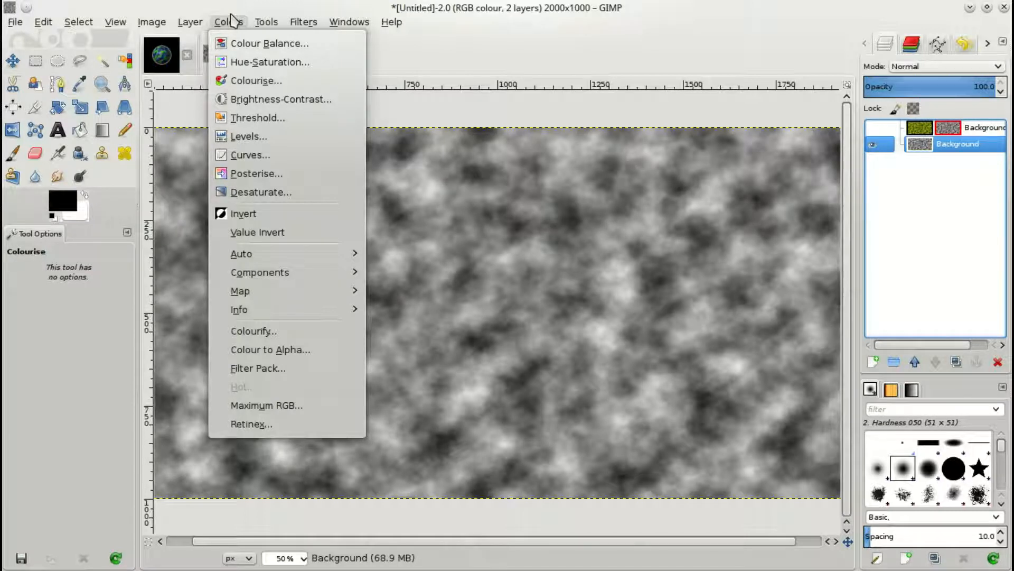
left_click(232, 81)
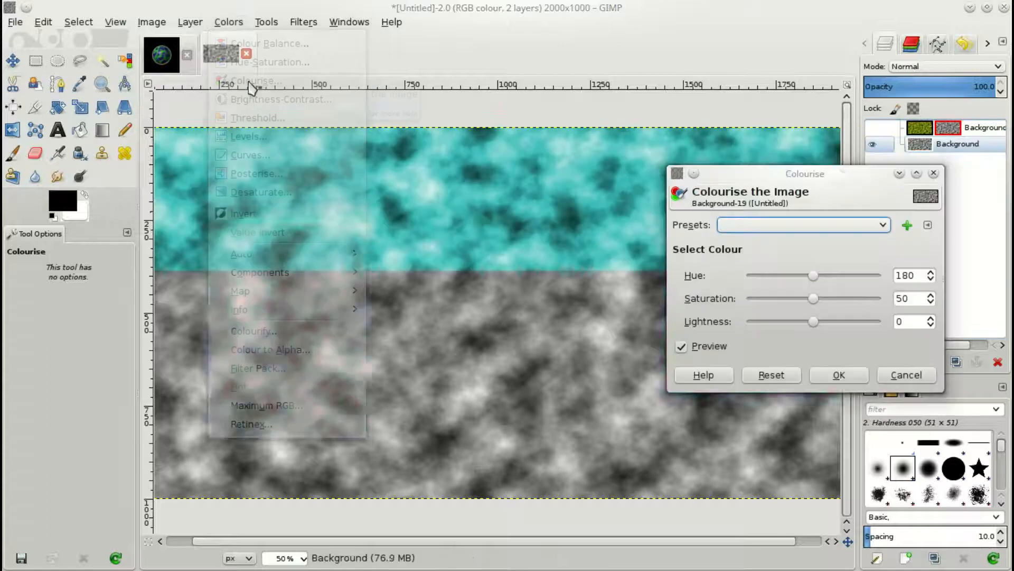
left_click_drag(814, 275, 787, 322)
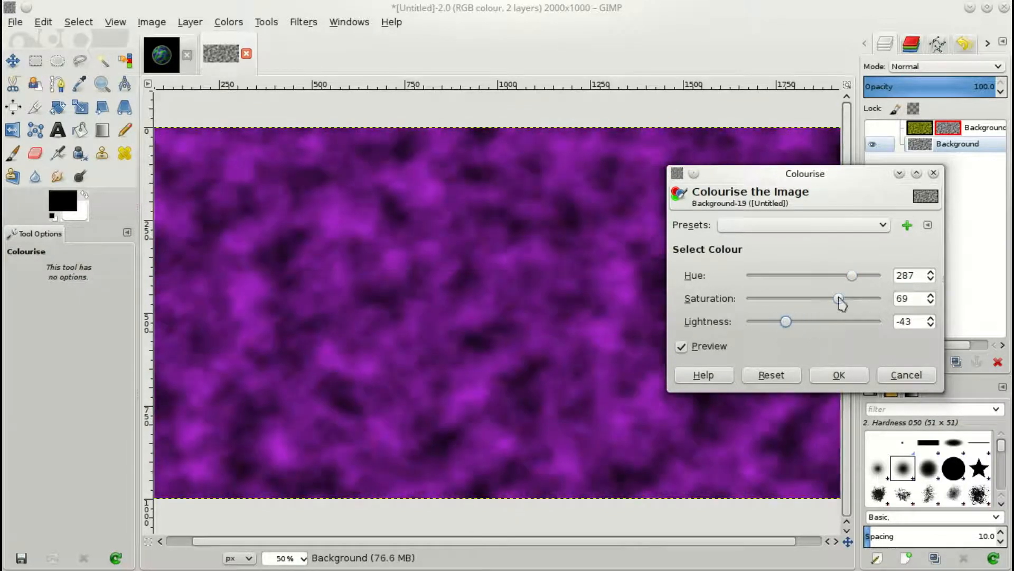
left_click_drag(853, 277, 835, 278)
left_click_drag(788, 322, 781, 326)
left_click(840, 376)
Show the yellow-green layer again and make its layer mask the active editing target
left_click(872, 127)
left_click(872, 144)
left_click(948, 127)
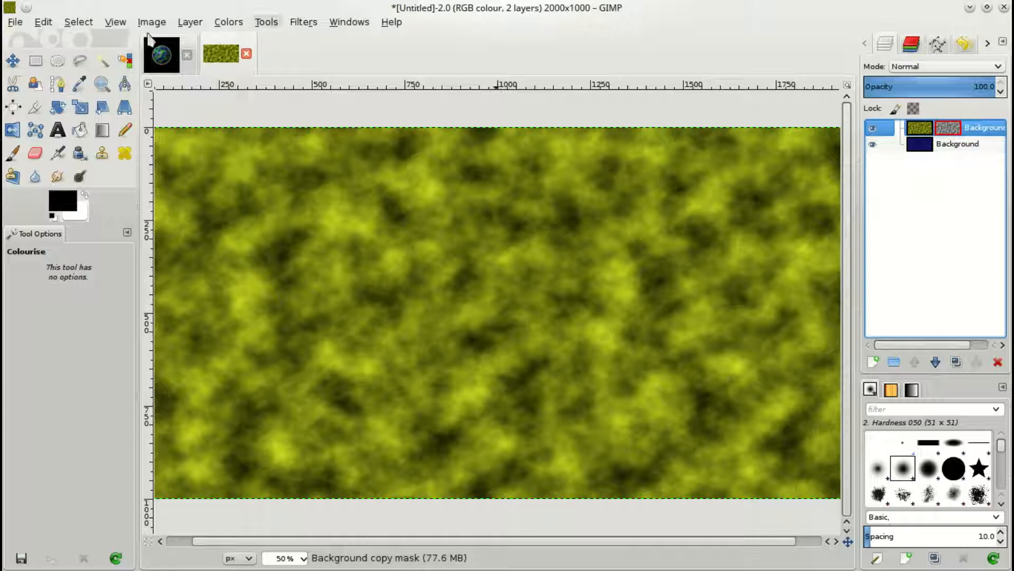
Re-enable the yellow-green layer's mask and apply a Threshold of 140 to 255 to it
right_click(944, 132)
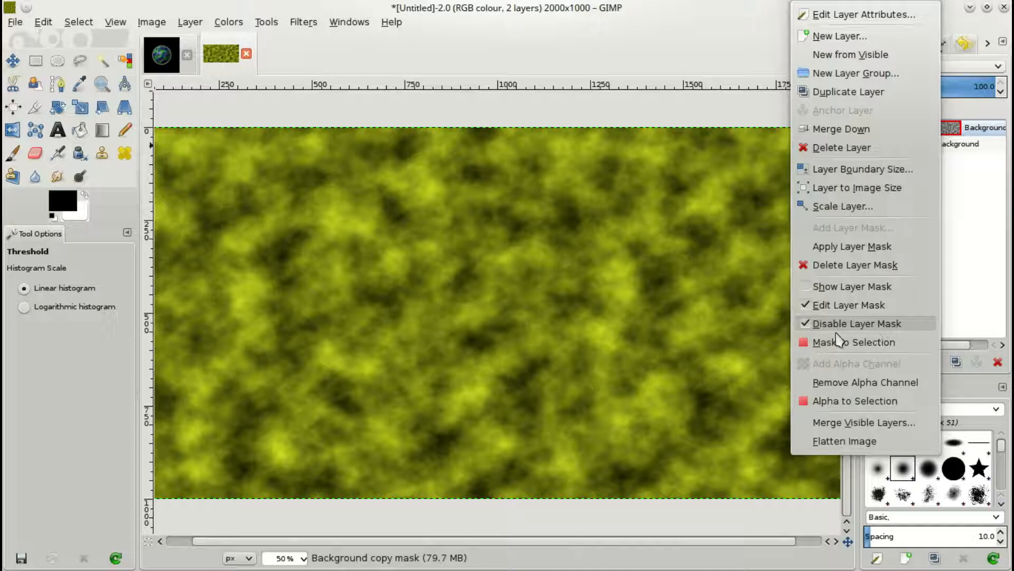
left_click(808, 325)
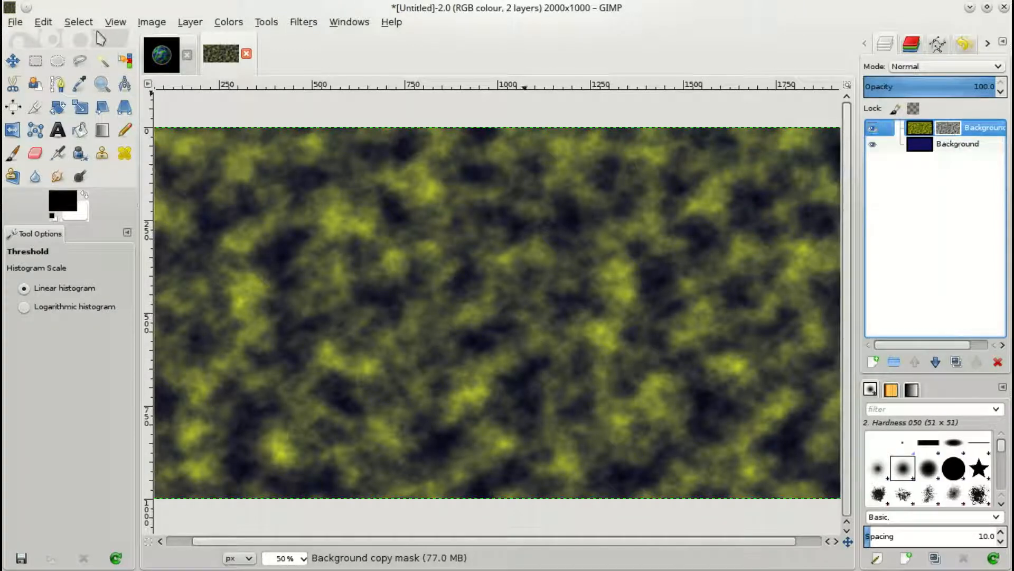
left_click(224, 29)
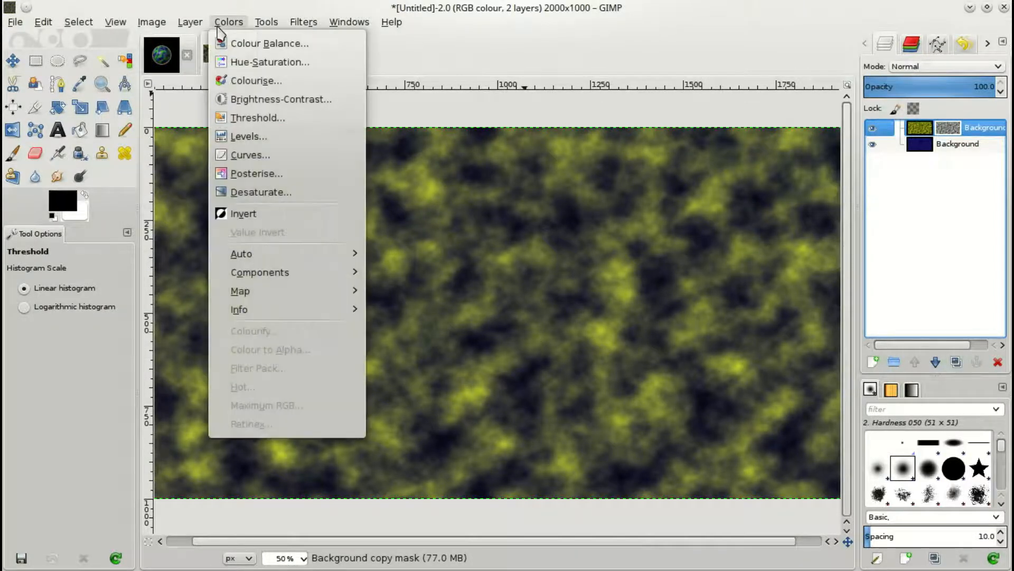
left_click(284, 114)
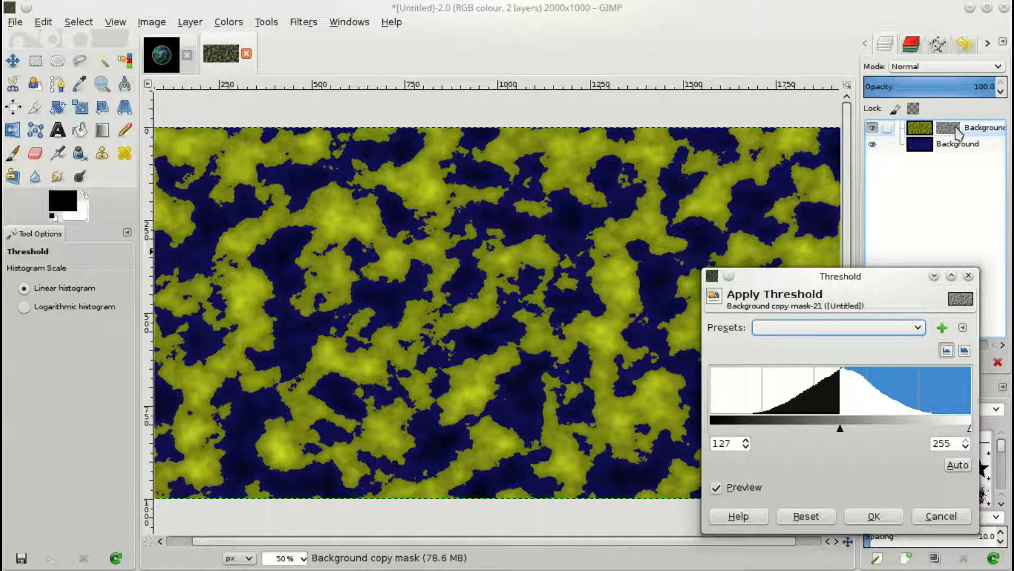
left_click_drag(845, 276, 814, 241)
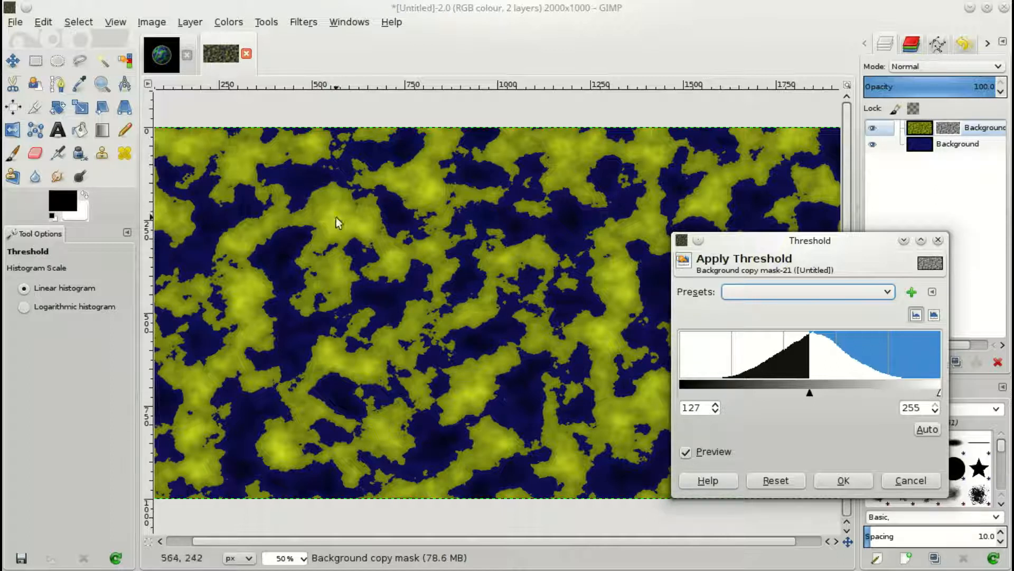
left_click_drag(810, 392, 876, 400)
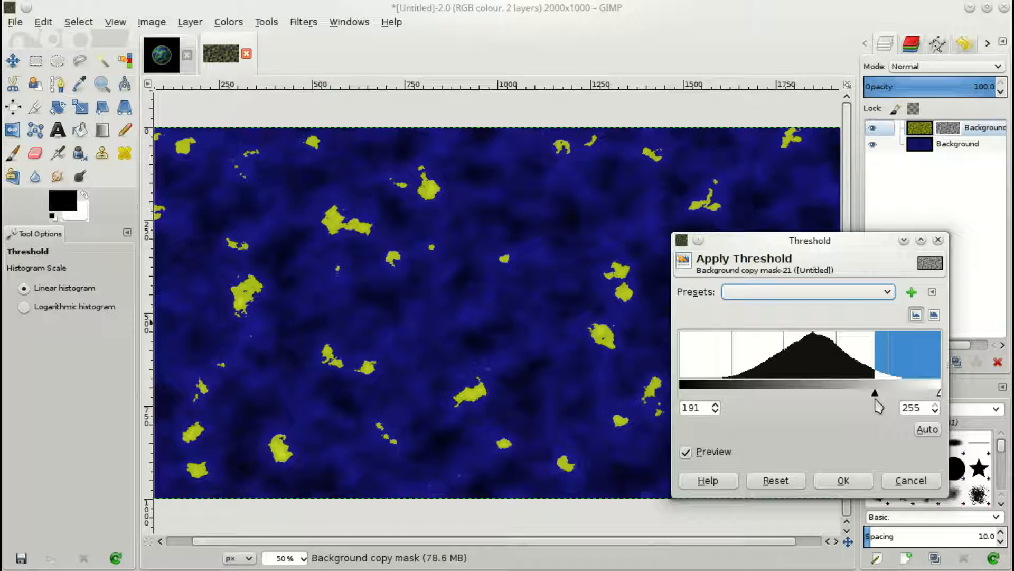
left_click_drag(877, 402, 823, 395)
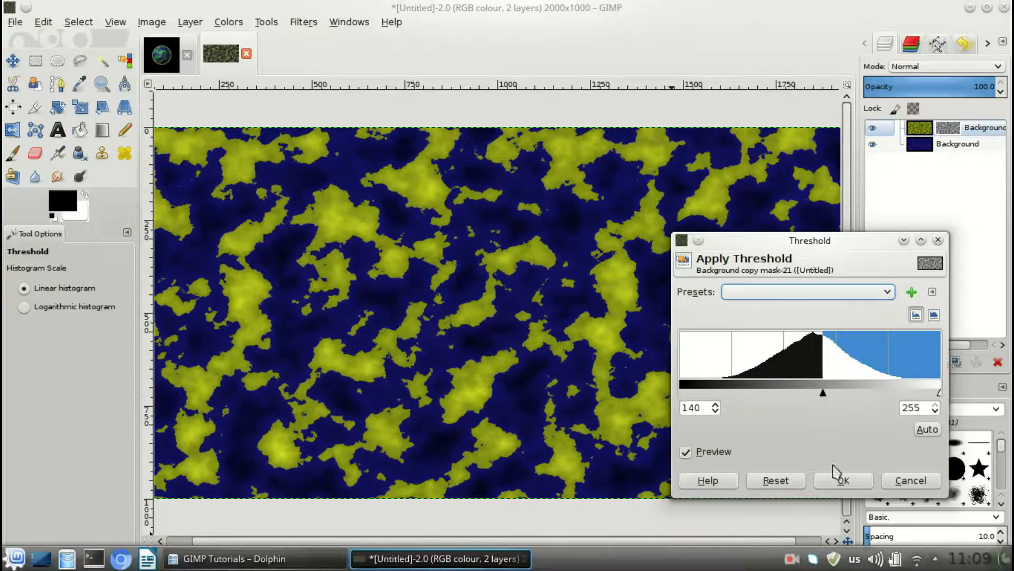
left_click(844, 481)
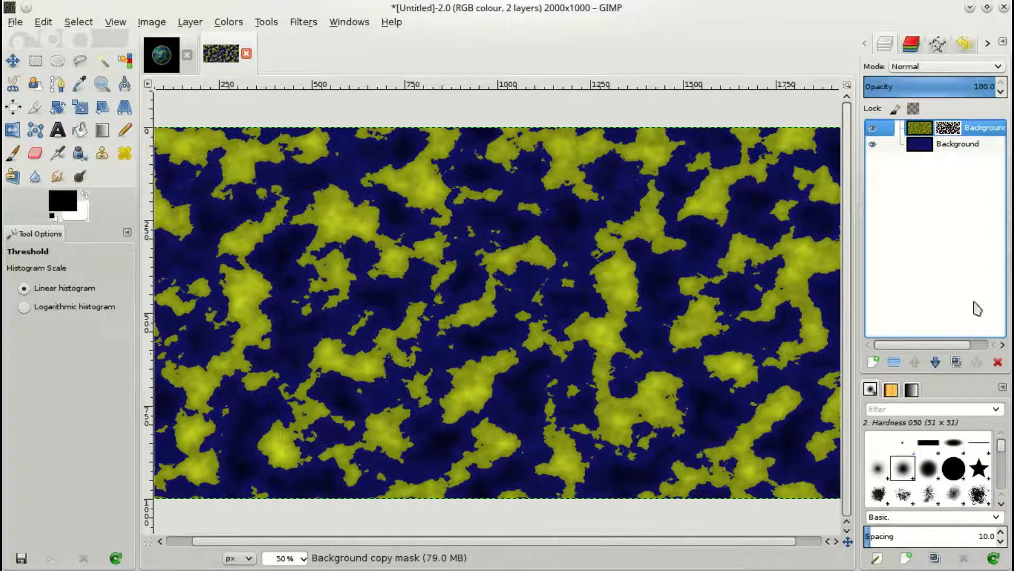
Flatten the land and ocean layers into a single image layer
left_click(982, 128)
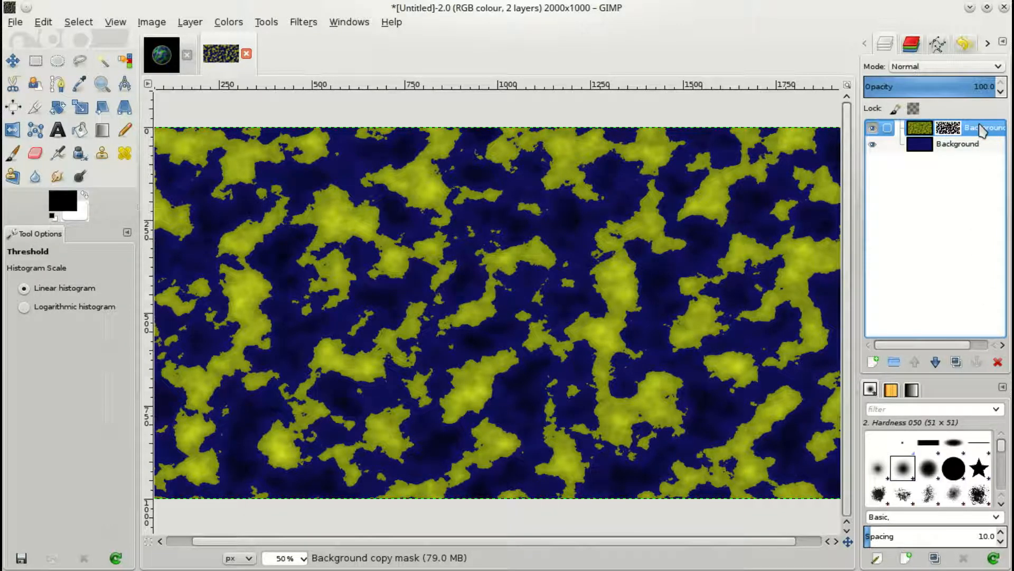
right_click(981, 130)
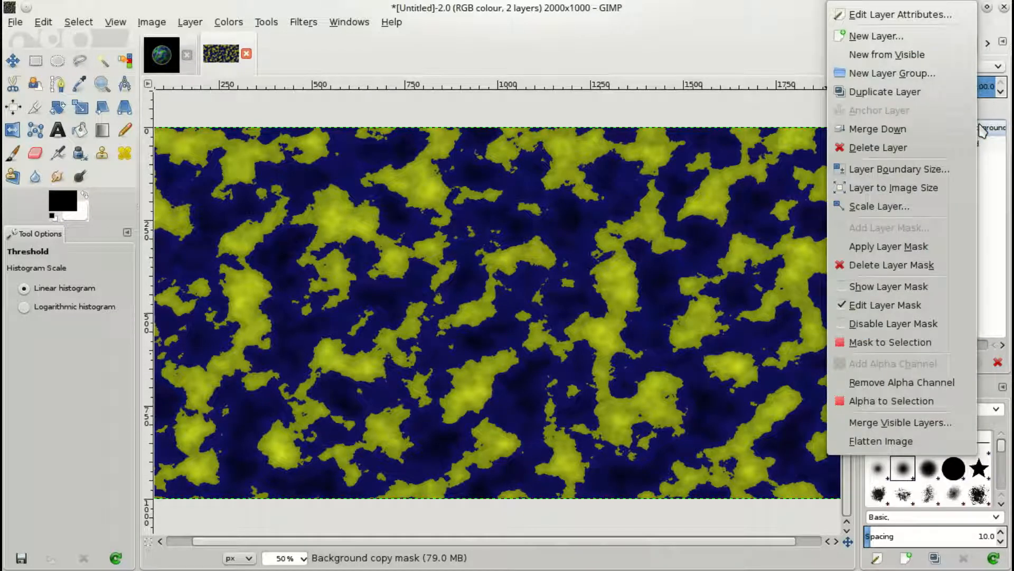
left_click(907, 440)
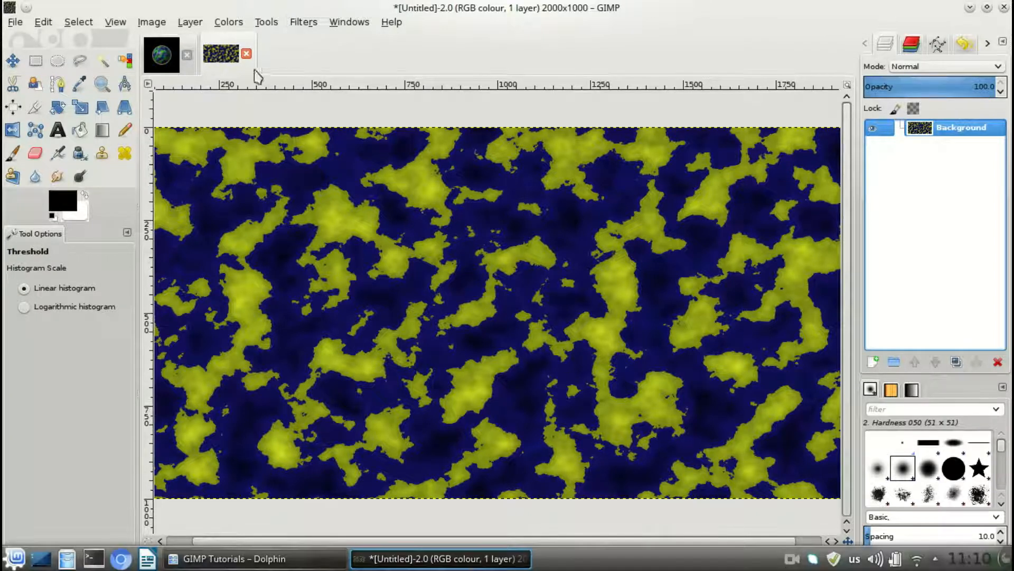
left_click(304, 23)
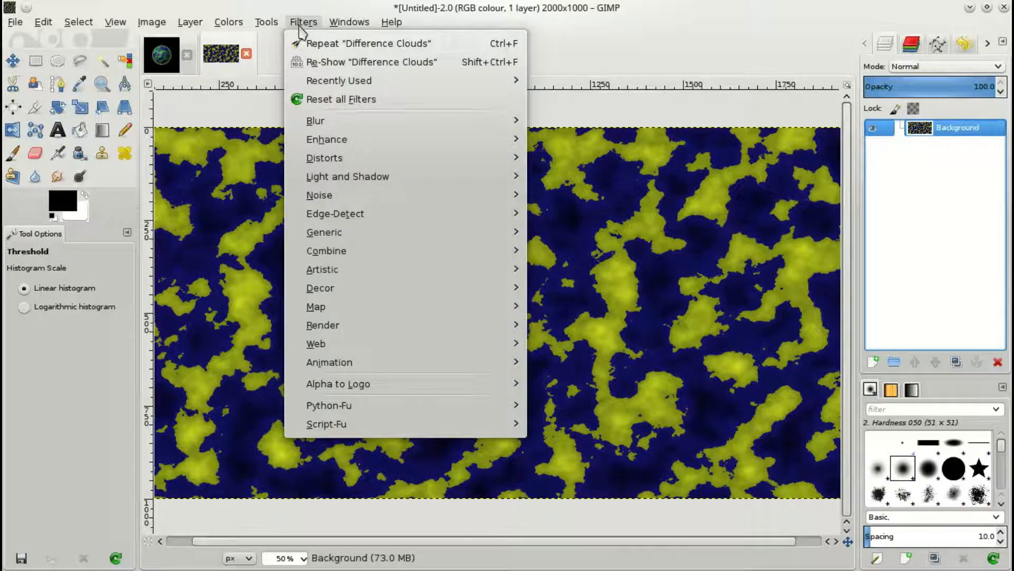
mouse_move(353, 330)
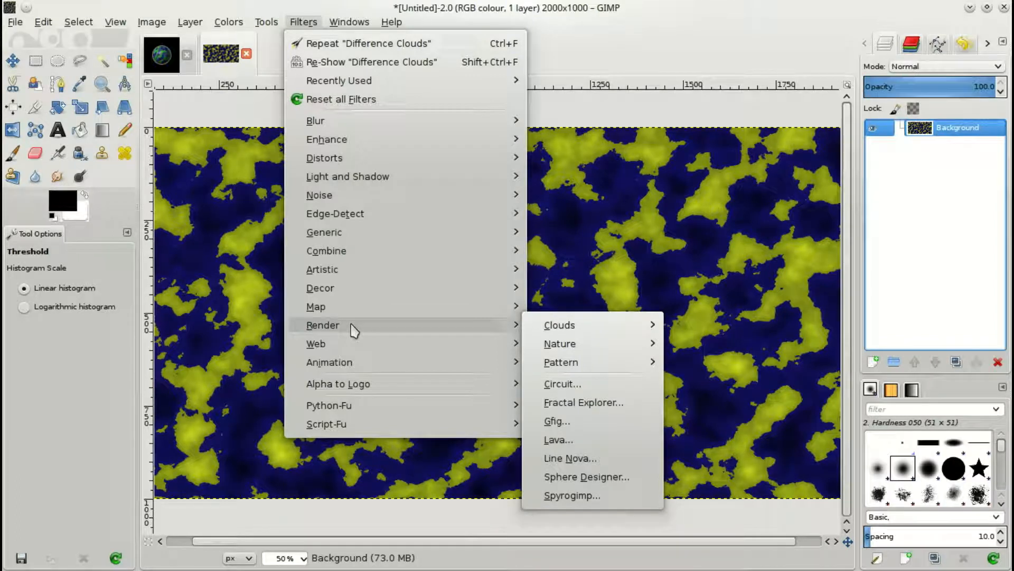
left_click(597, 476)
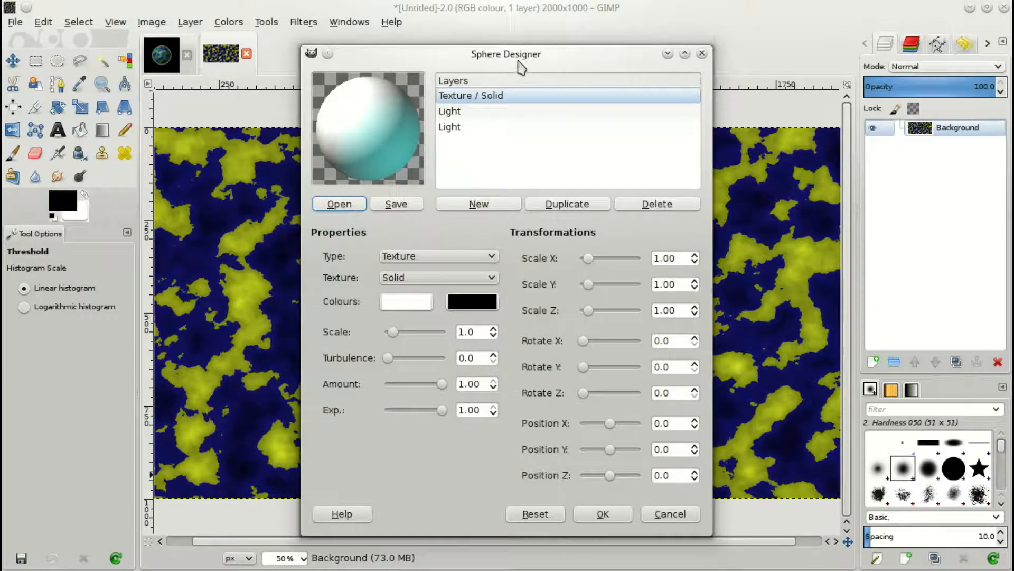
left_click_drag(519, 58, 579, 32)
left_click(550, 231)
left_click(530, 261)
left_click(550, 230)
left_click(523, 212)
left_click(539, 252)
left_click(539, 252)
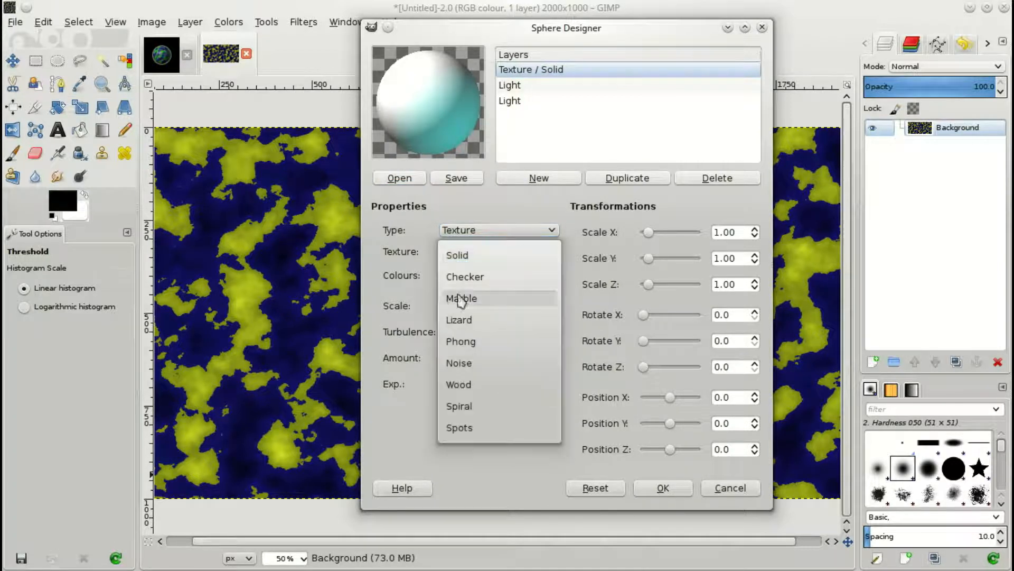
left_click(490, 309)
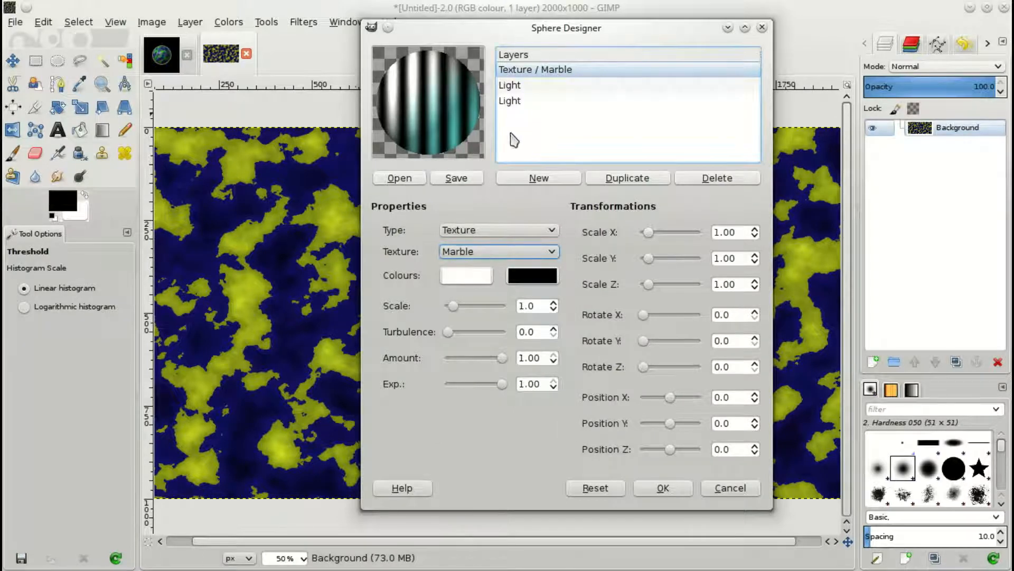
left_click(521, 251)
left_click(516, 211)
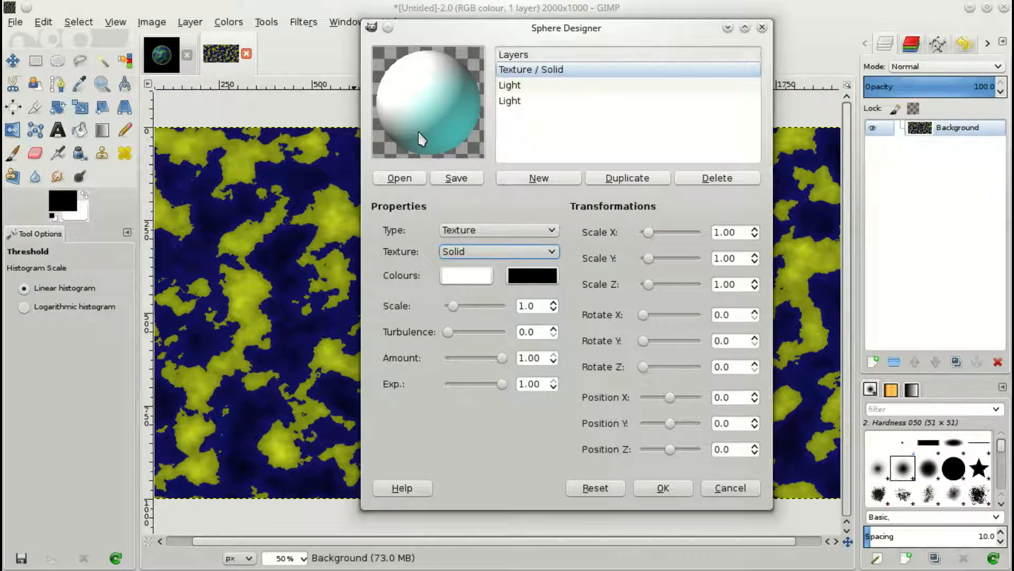
left_click(726, 494)
Open the Map Object filter for the flattened planet texture
left_click(304, 22)
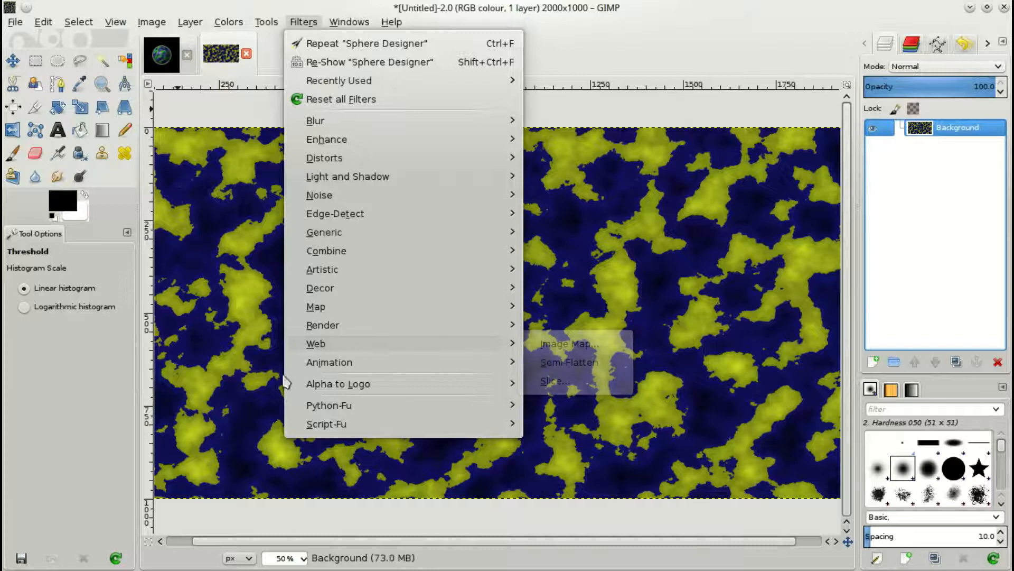
mouse_move(361, 312)
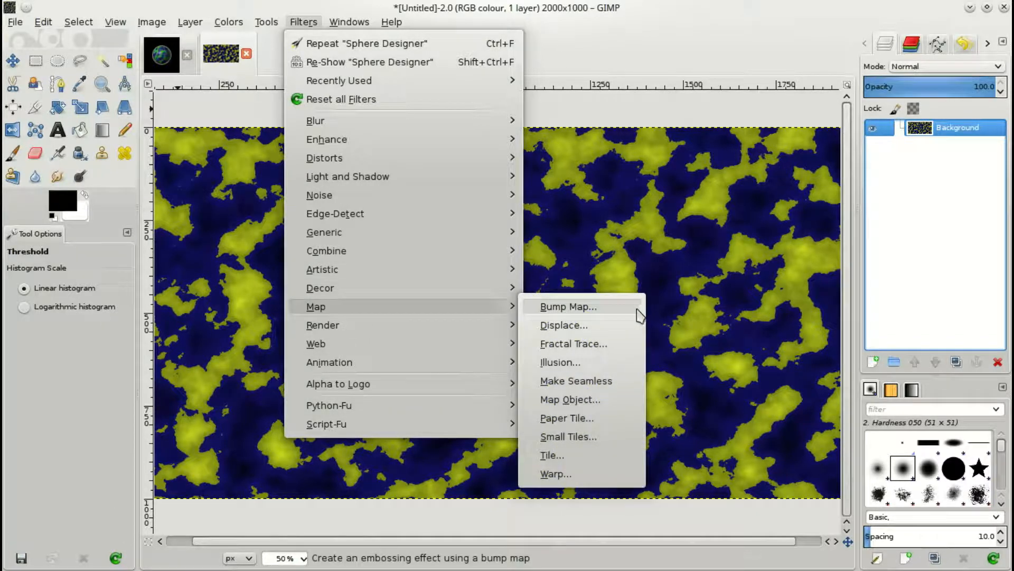
left_click(590, 405)
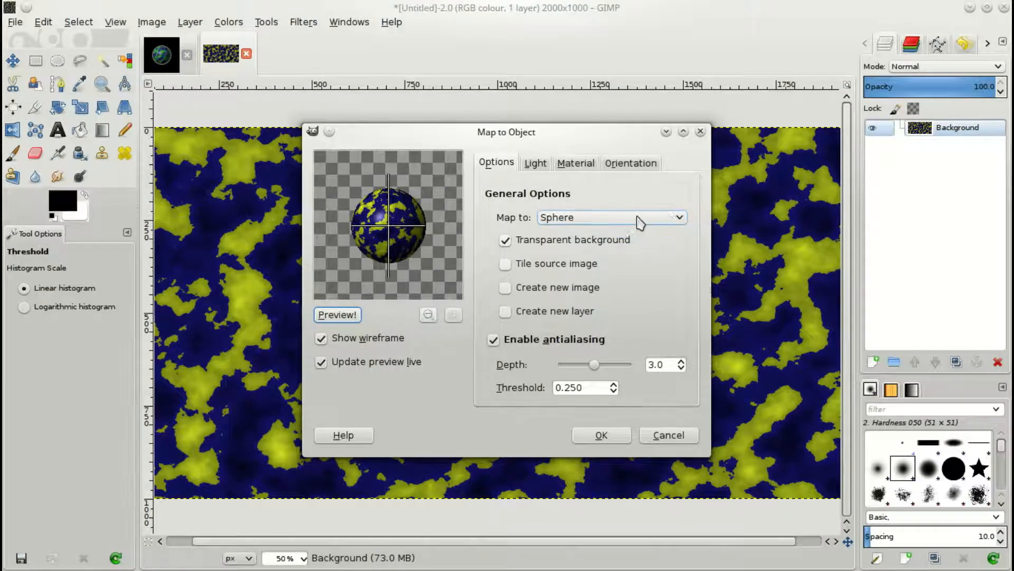
Try mapping the texture to a plane, cylinder and box, and set the object type back to Sphere
left_click(615, 221)
left_click(613, 203)
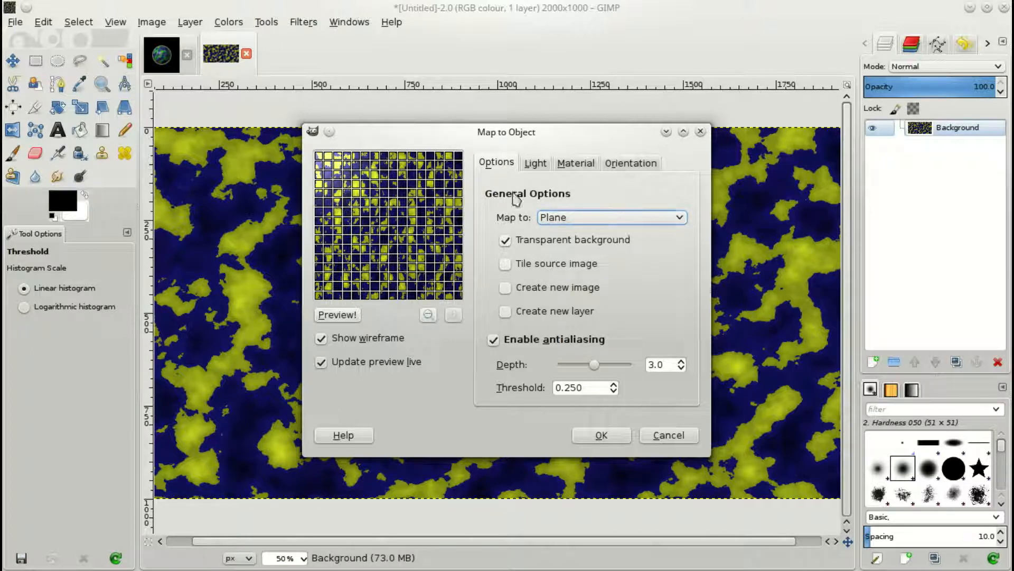
left_click(613, 221)
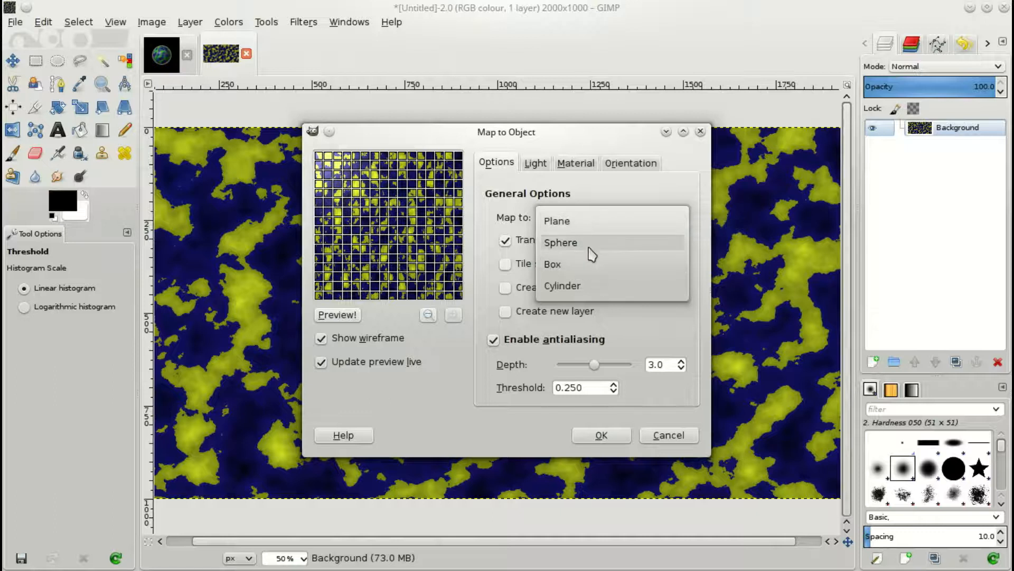
left_click(589, 285)
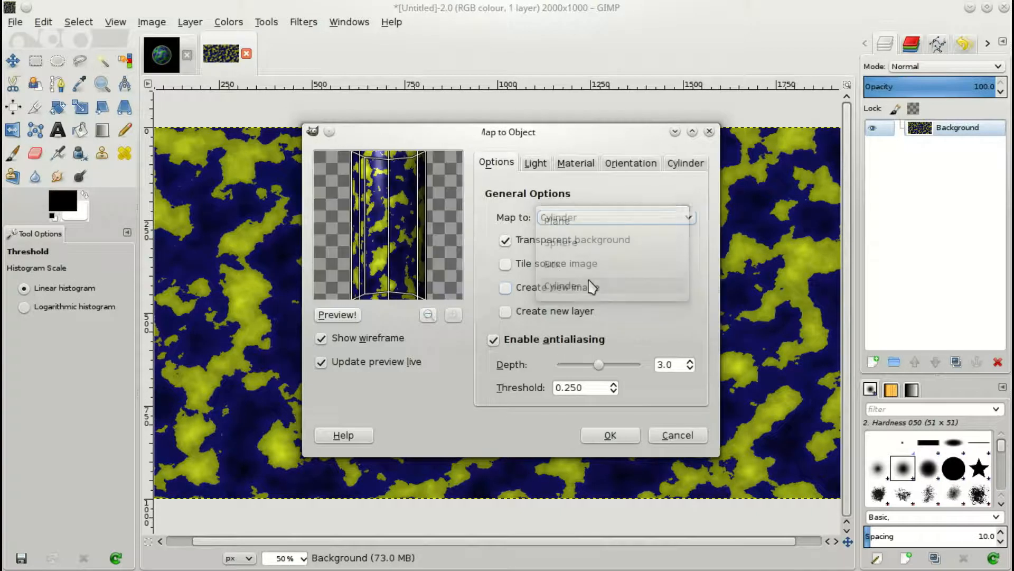
left_click(584, 220)
left_click(585, 220)
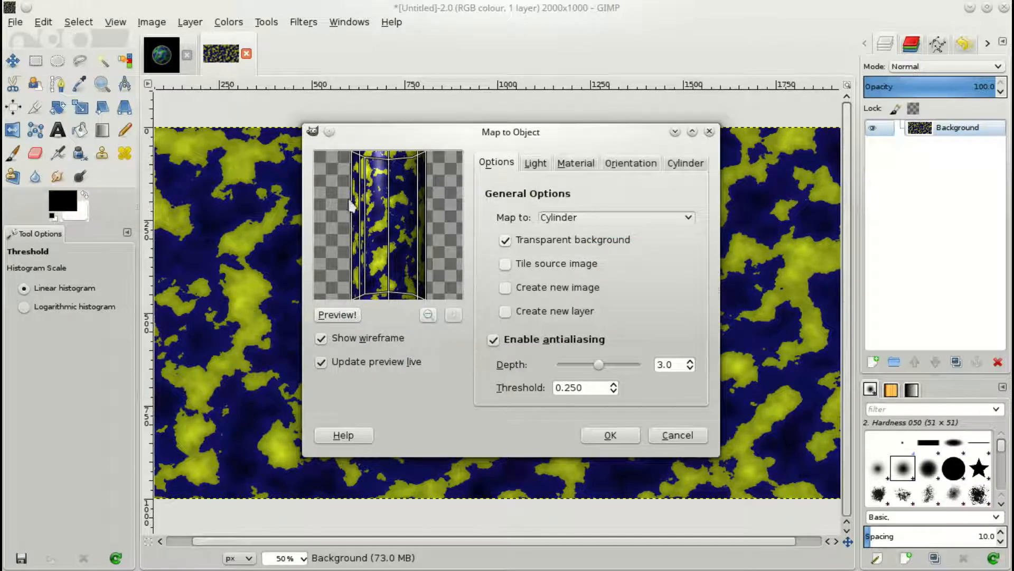
left_click_drag(549, 132, 359, 141)
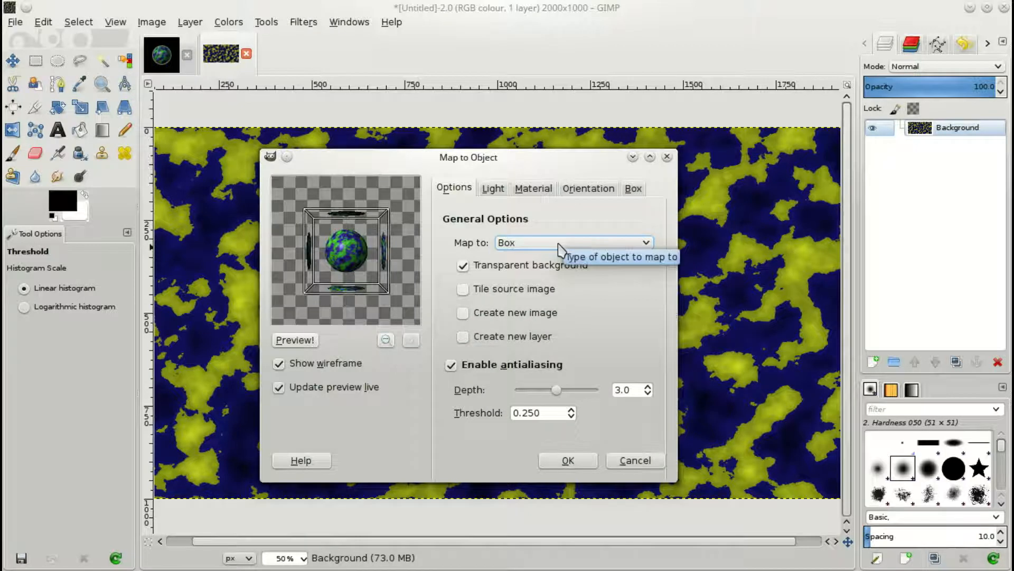
left_click(559, 244)
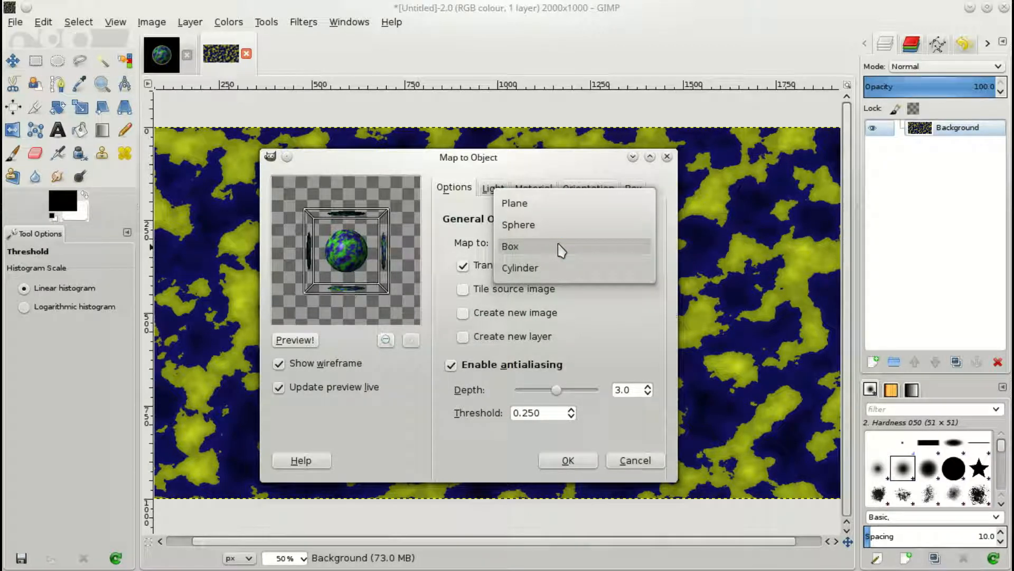
left_click(539, 205)
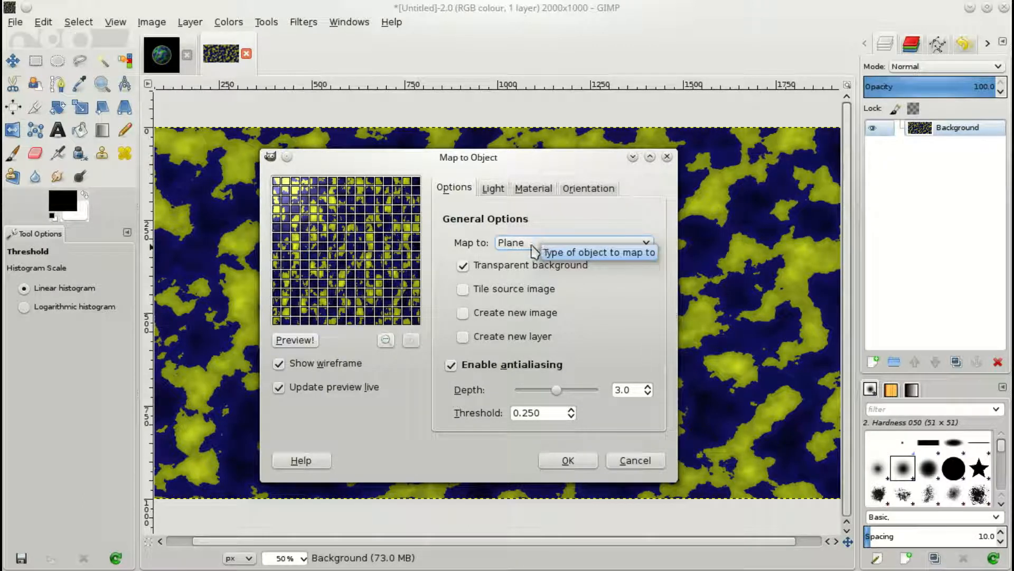
left_click(534, 250)
left_click(533, 268)
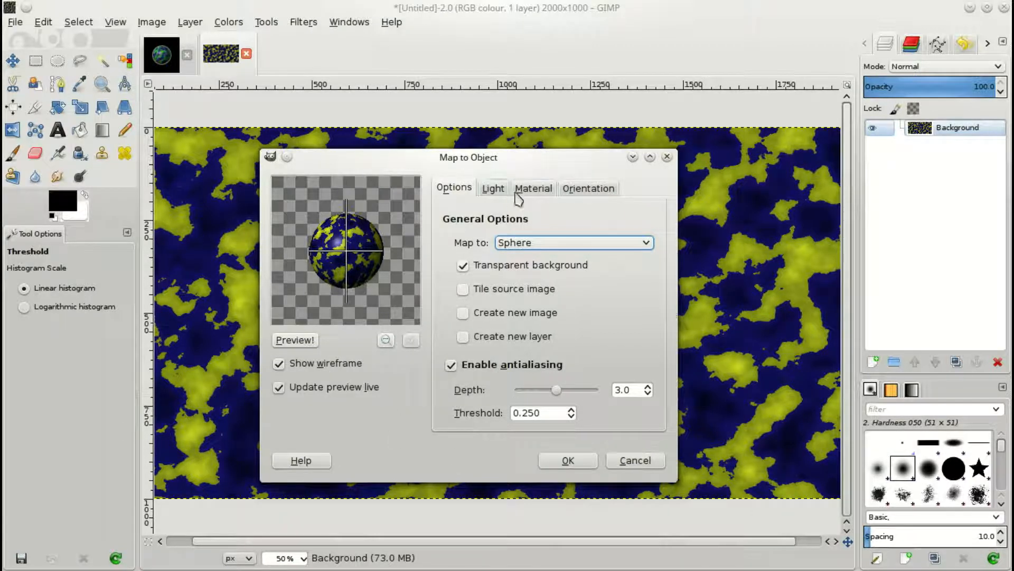
Position the sphere's point light at X -4.50, Y -3.20 and Z 0.90
left_click(492, 191)
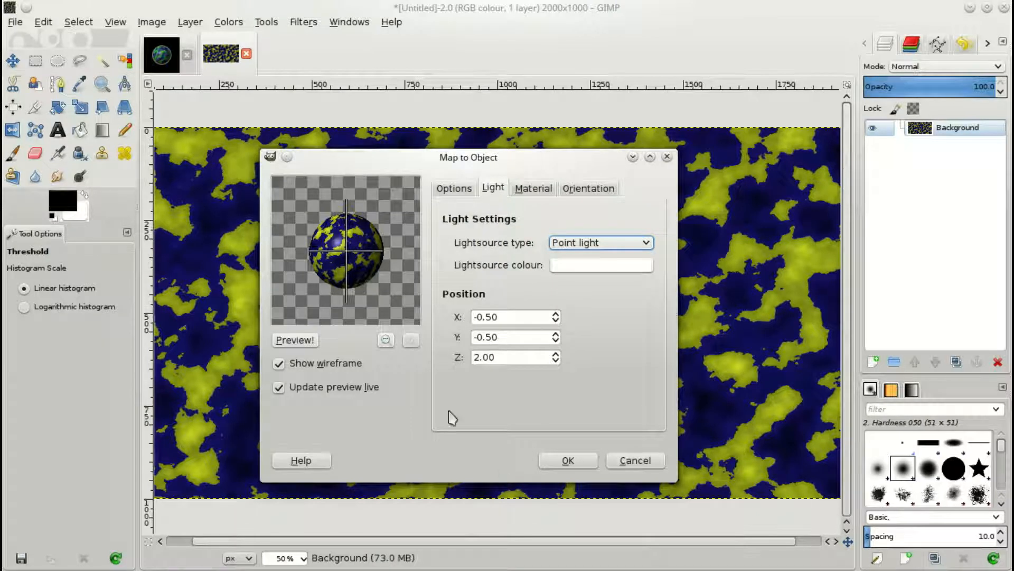
left_click(557, 313)
left_click(556, 314)
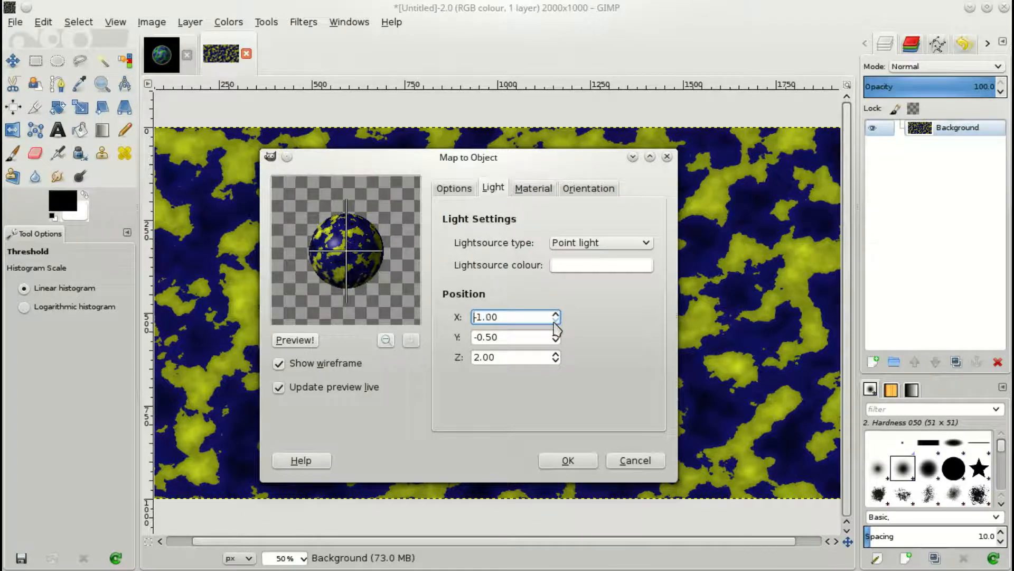
left_click(555, 321)
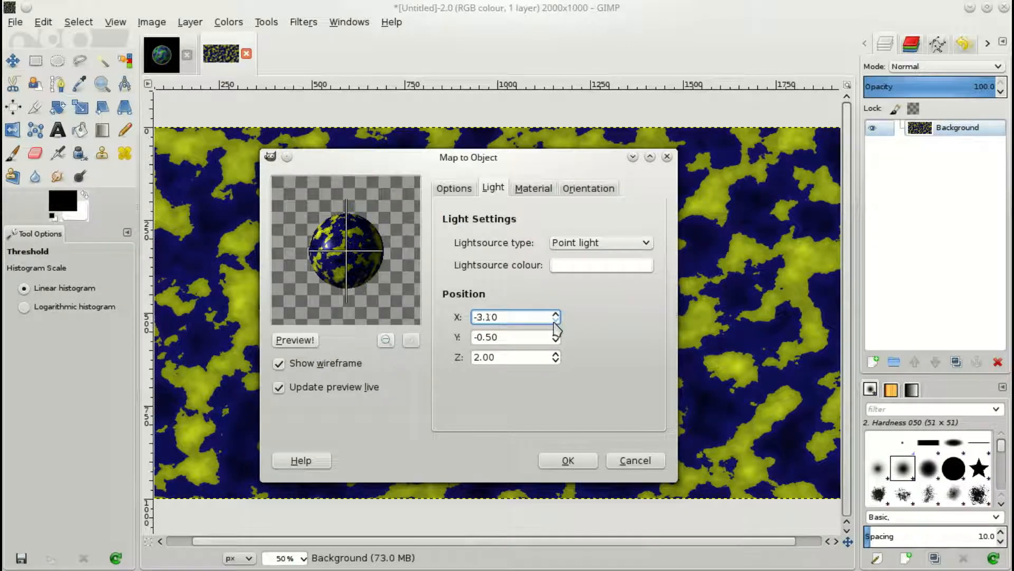
left_click(554, 321)
left_click(554, 341)
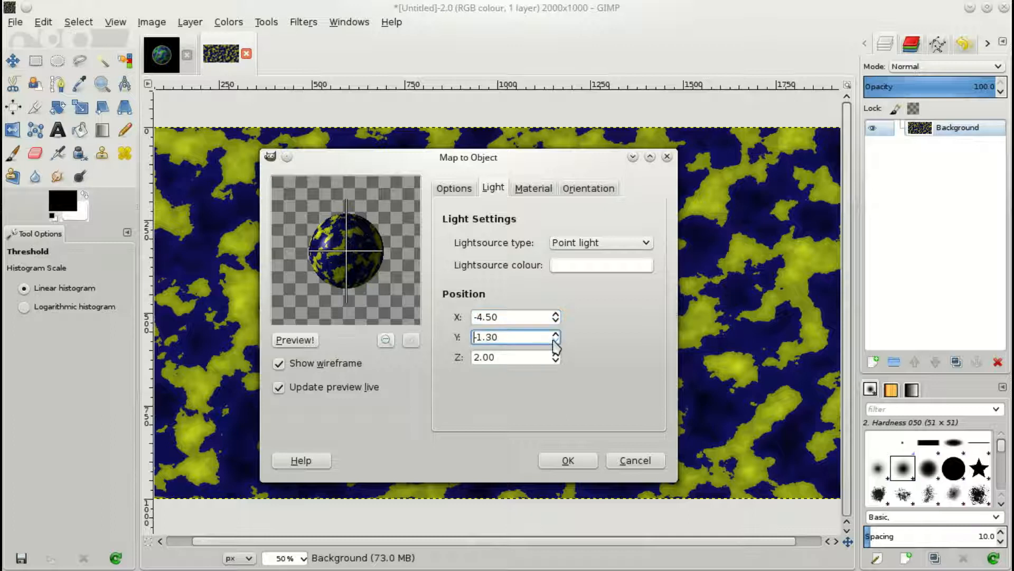
left_click(555, 332)
left_click(554, 353)
left_click(556, 360)
Set the light source colour to the golden orange bf8d00
left_click(639, 265)
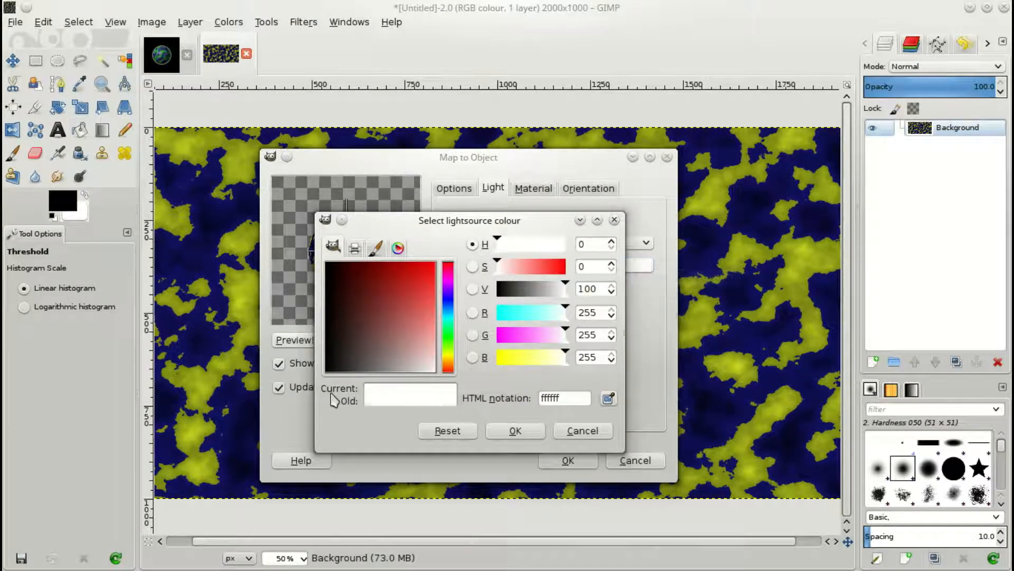
left_click_drag(558, 360, 479, 360)
left_click(554, 335)
mouse_move(556, 338)
left_mouse_down()
mouse_move(538, 340)
mouse_move(552, 320)
left_mouse_up()
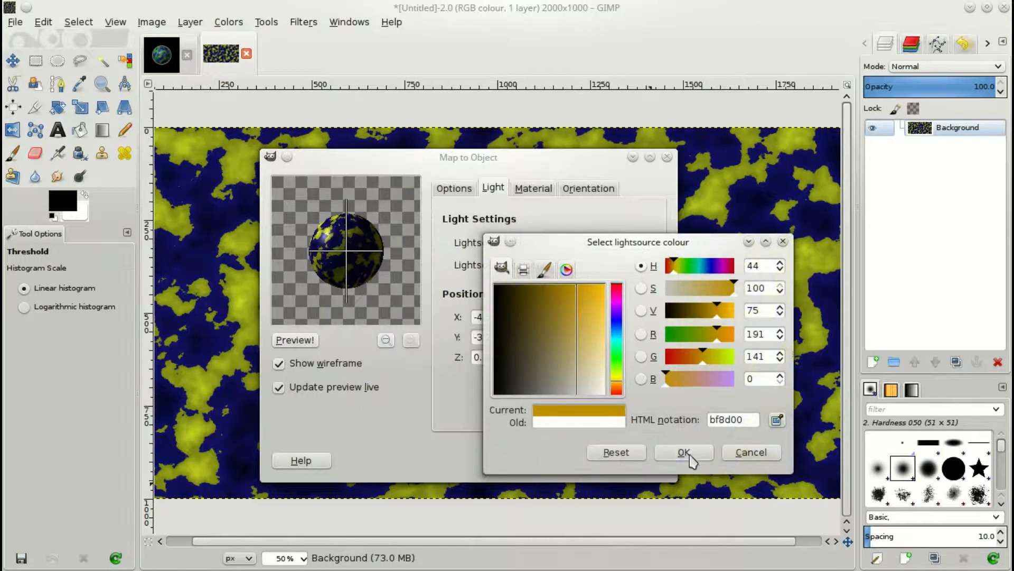
left_click(684, 452)
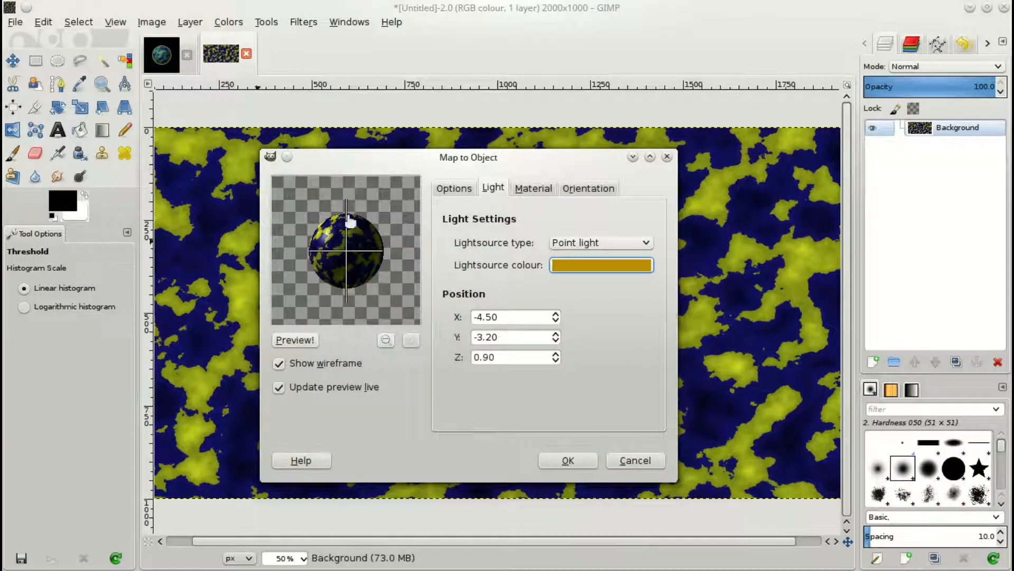
Try the directional light on the sphere and return the light source type to Point light
left_click(593, 244)
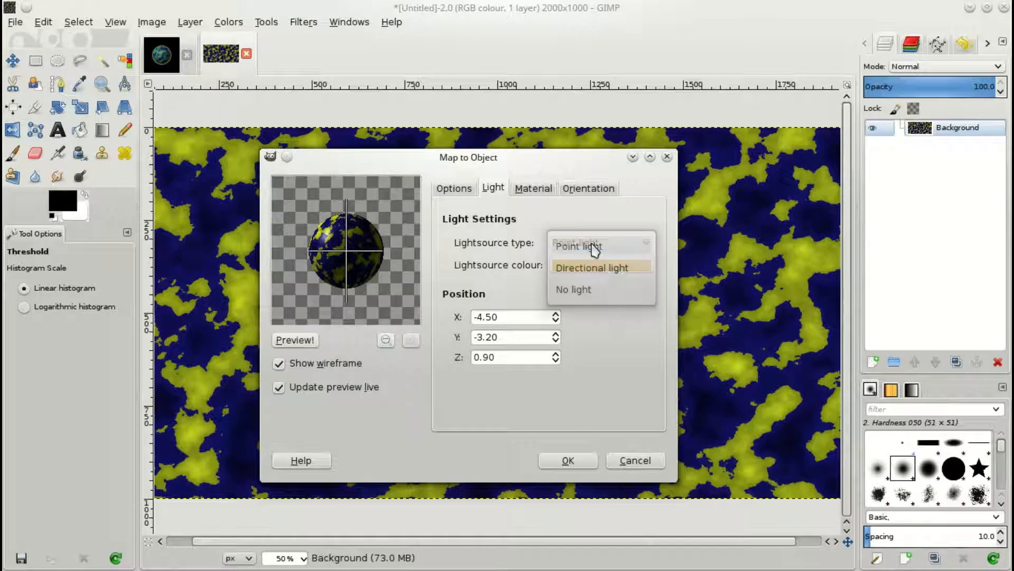
left_click(591, 268)
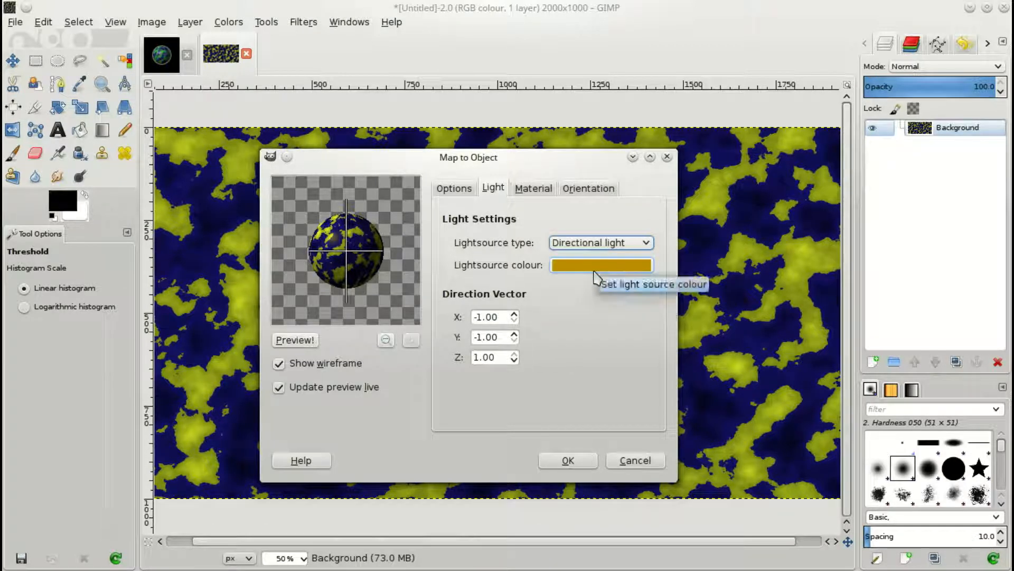
left_click(615, 244)
left_click(607, 223)
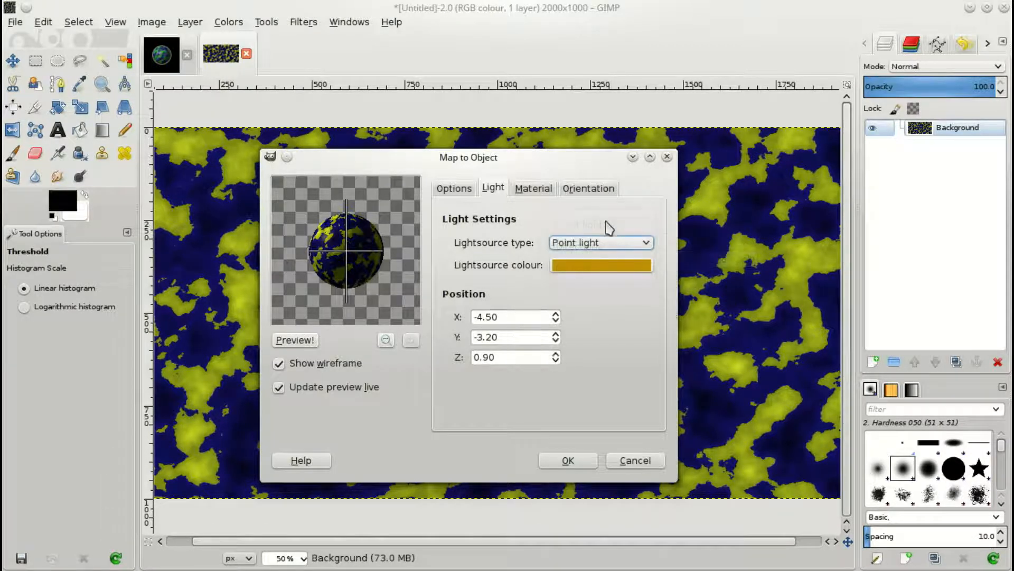
left_click(602, 244)
left_click(599, 268)
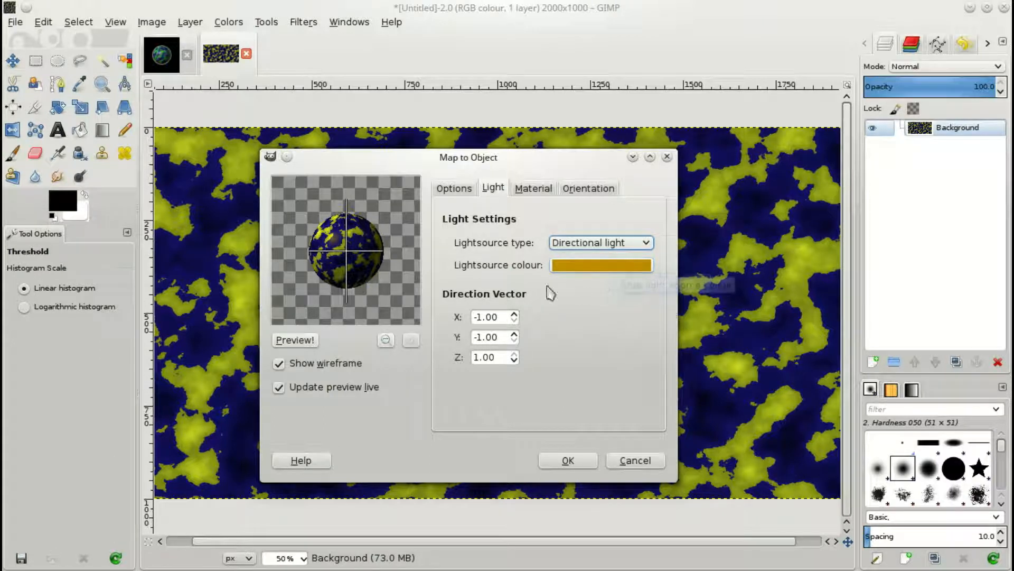
left_click(597, 243)
left_click(597, 223)
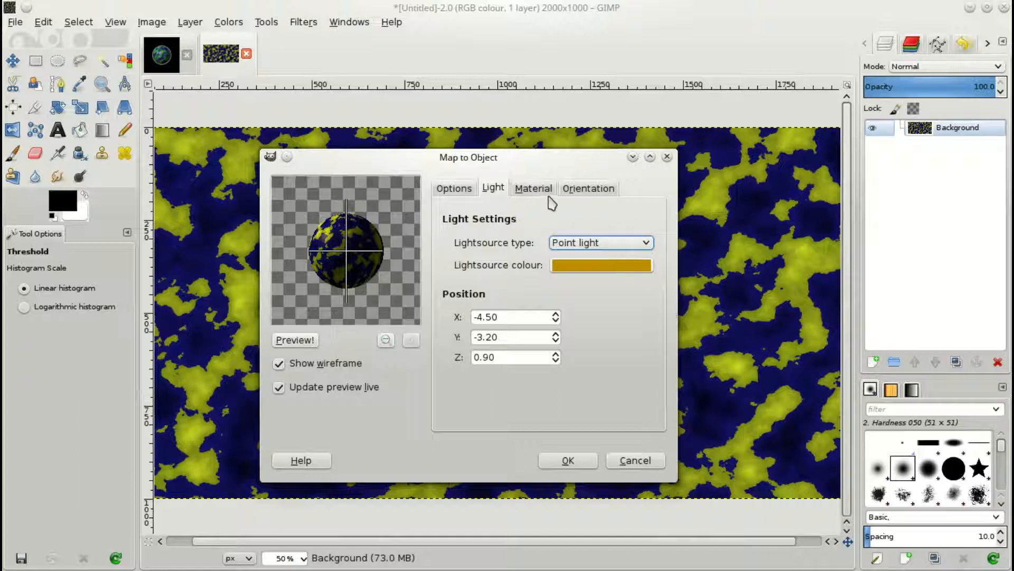
Brighten the point light's colour to the golden yellow ffbc00
left_click(608, 266)
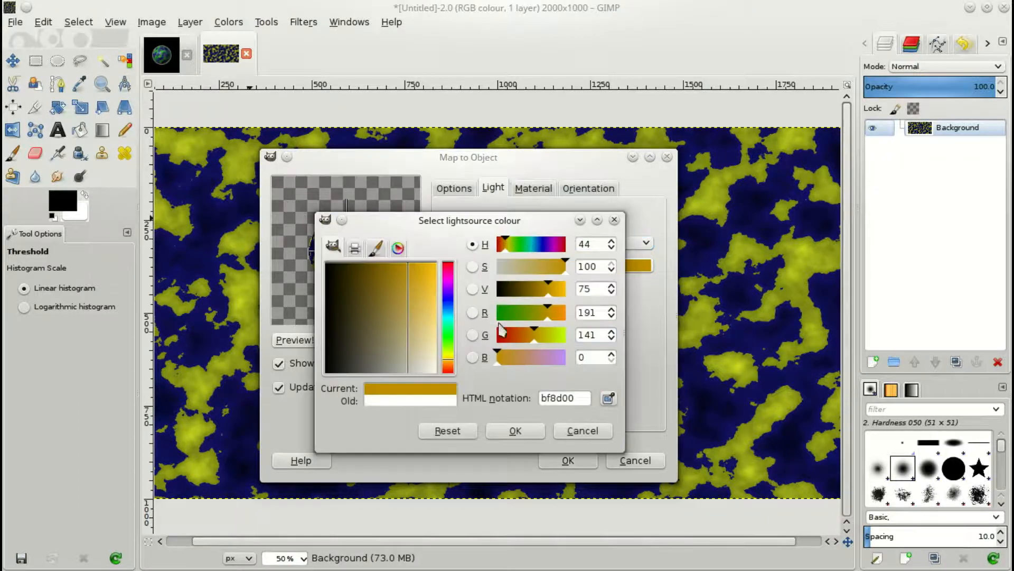
left_click(547, 338)
left_click_drag(550, 316, 548, 341)
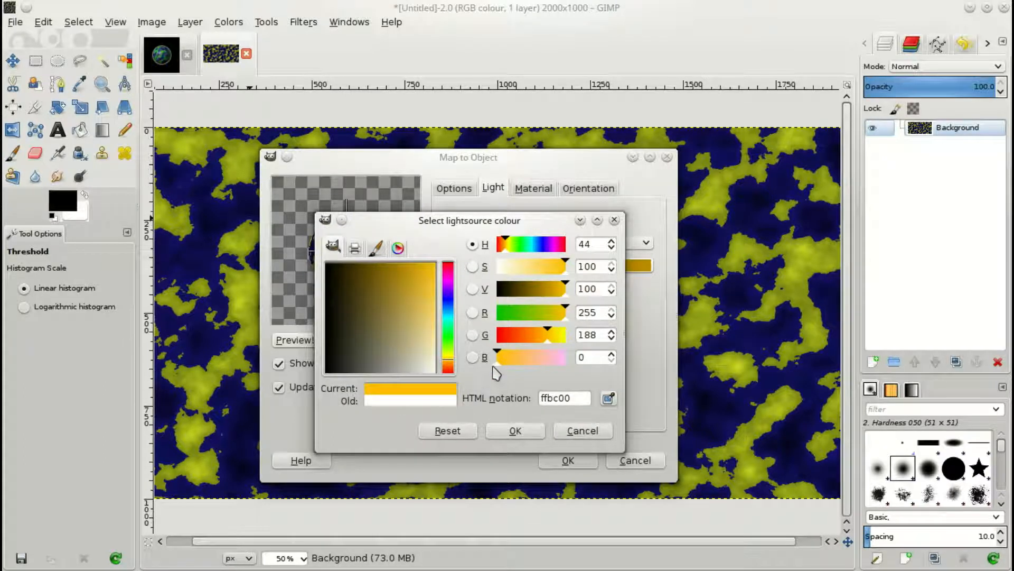
left_click(532, 439)
Try high and zero ambient intensity for the sphere's material, and set it to 0.10
left_click(544, 188)
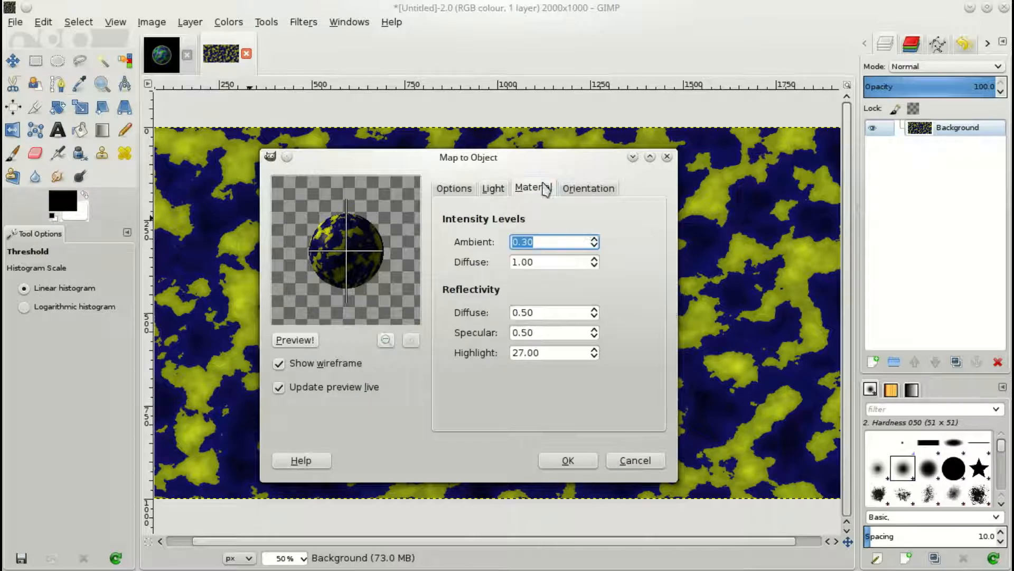
left_click(594, 240)
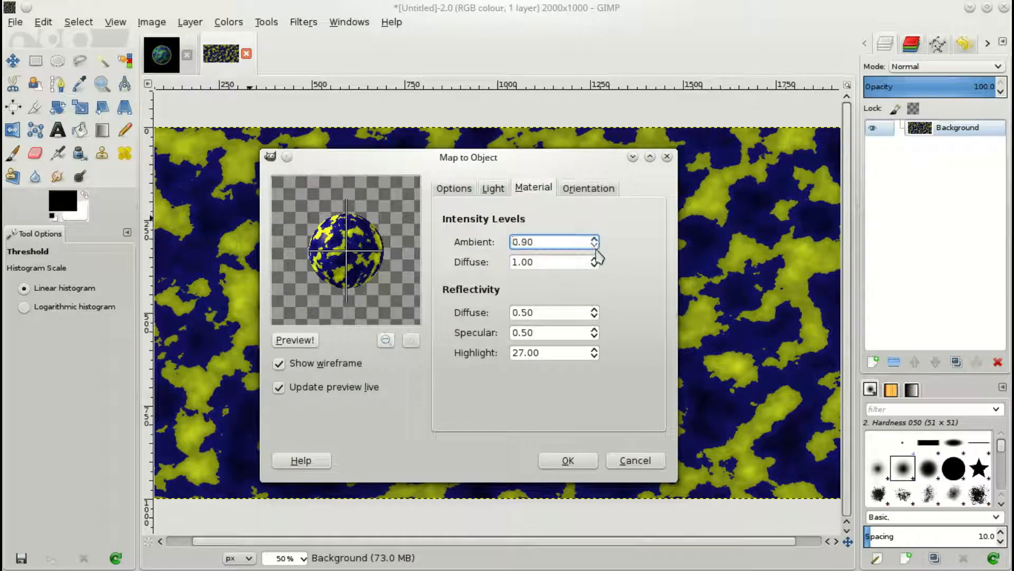
left_click(596, 248)
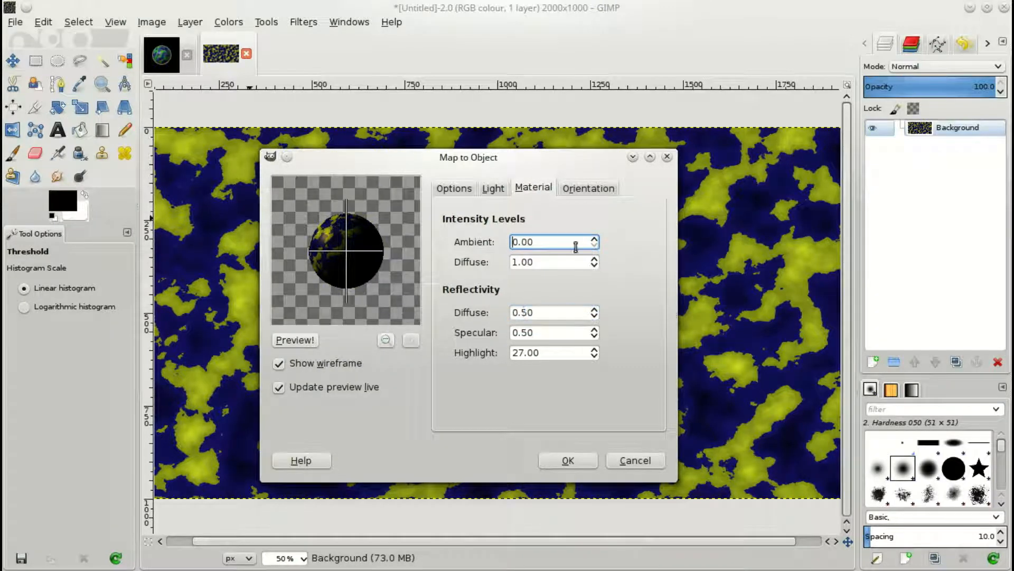
left_click(594, 240)
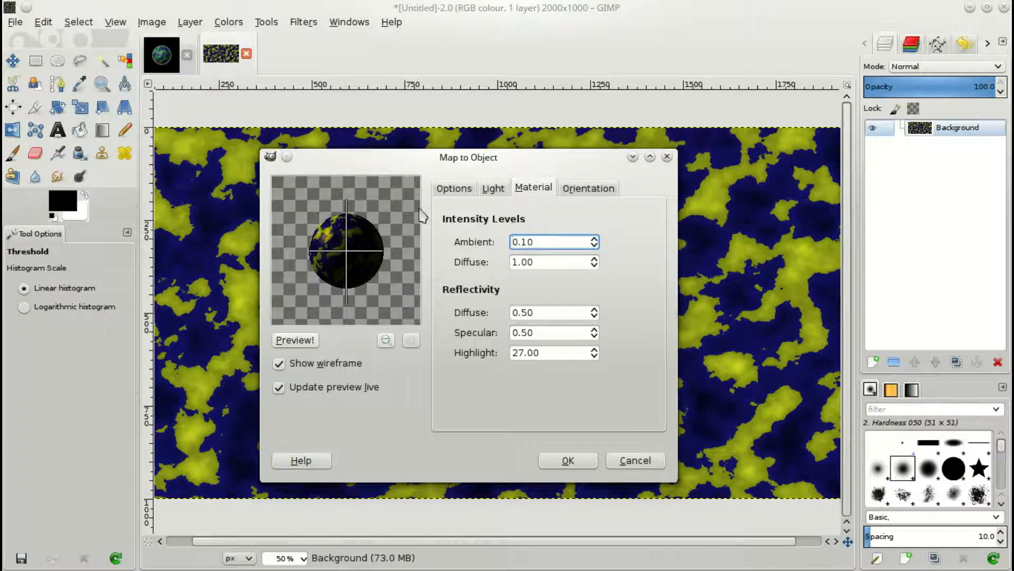
Try stronger and weaker diffuse intensity levels for the material, and set the level to 1.20
scroll(595, 261, "up", 9)
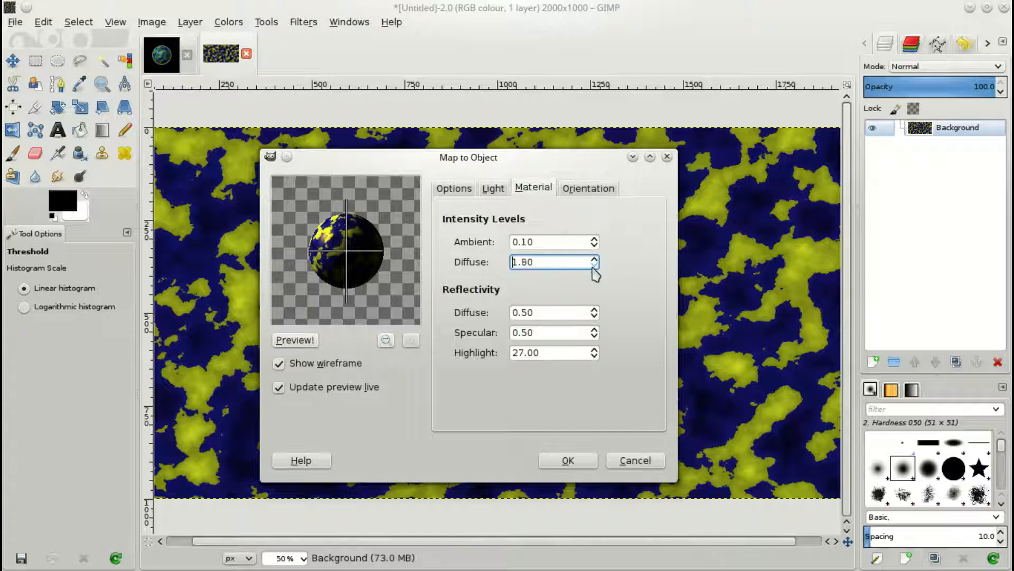
scroll(596, 272, "down", 18)
scroll(596, 264, "up", 8)
scroll(595, 264, "up", 4)
scroll(596, 265, "down", 2)
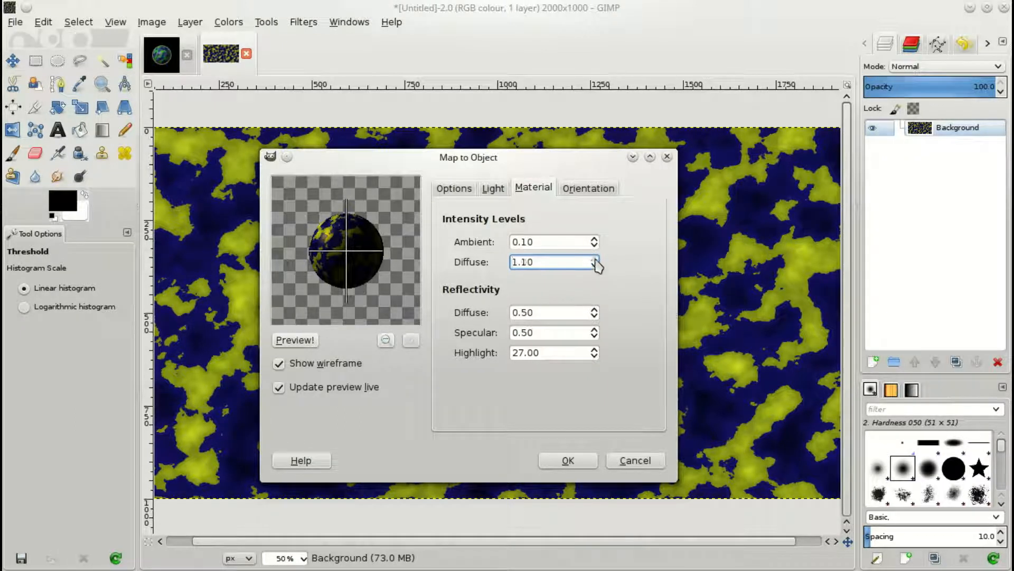
scroll(595, 263, "up", 1)
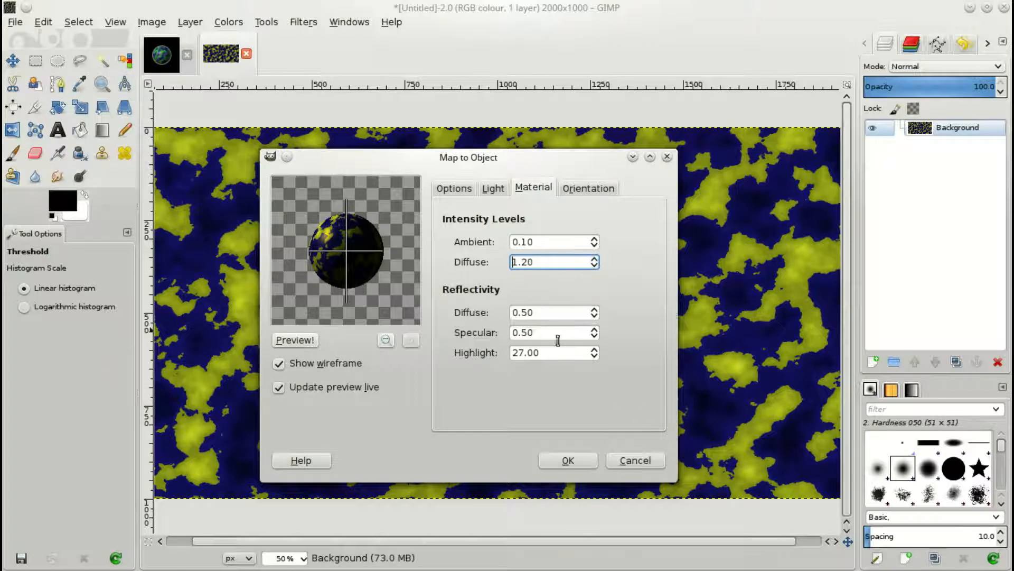
Set the light source type to No light to preview the sphere without shading
left_click(602, 189)
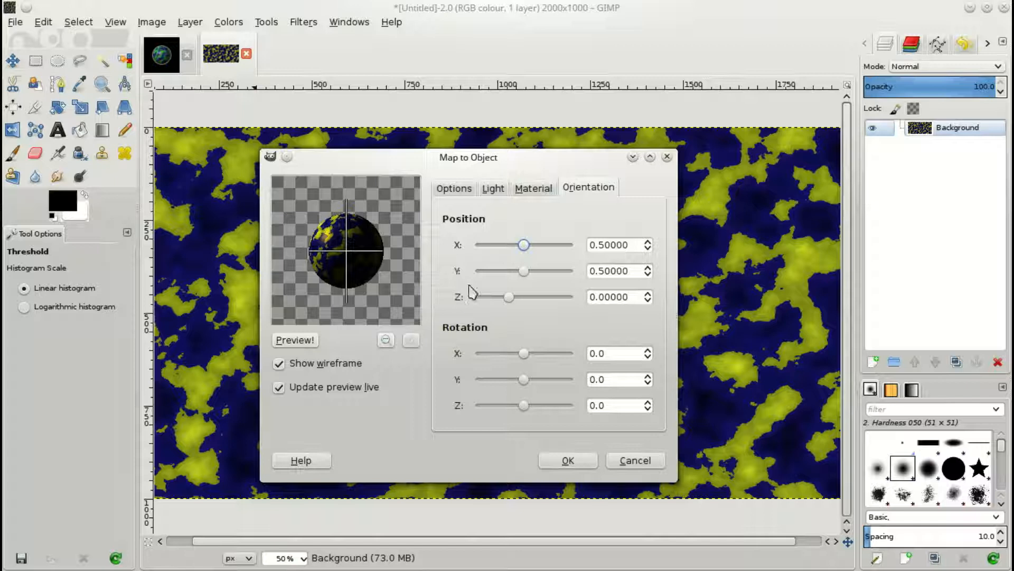
left_click(533, 188)
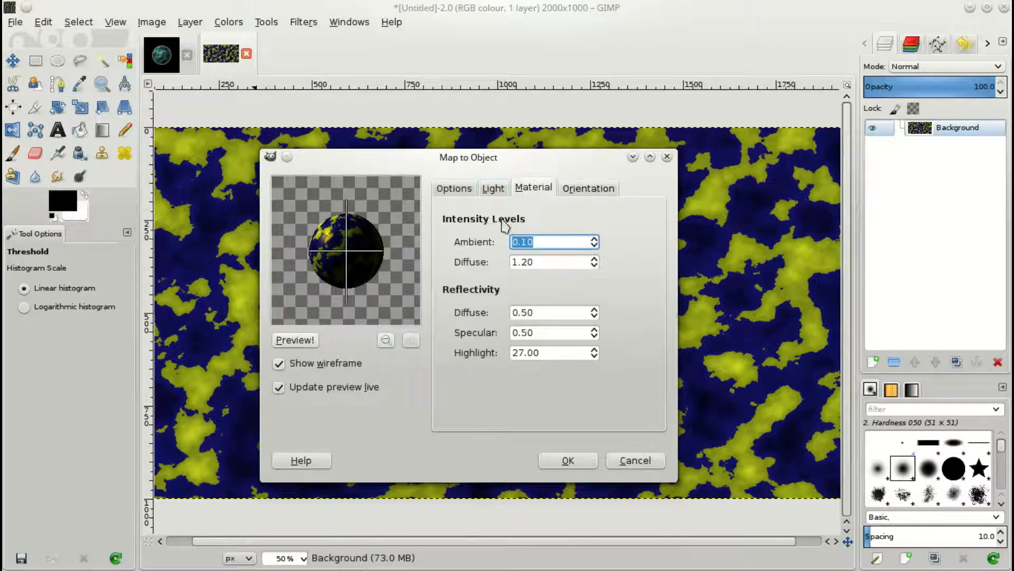
left_click(493, 188)
left_click(585, 243)
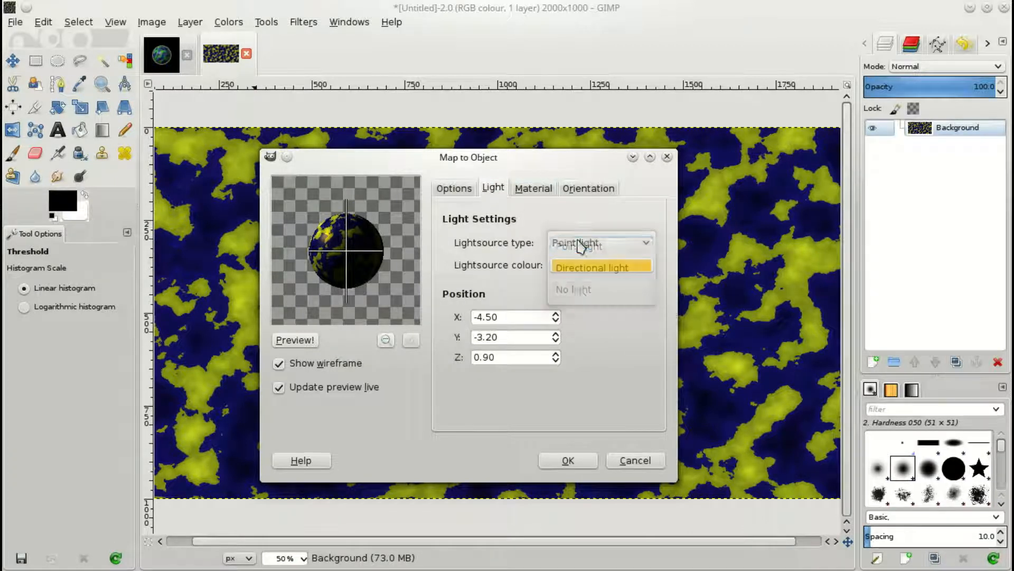
left_click(580, 290)
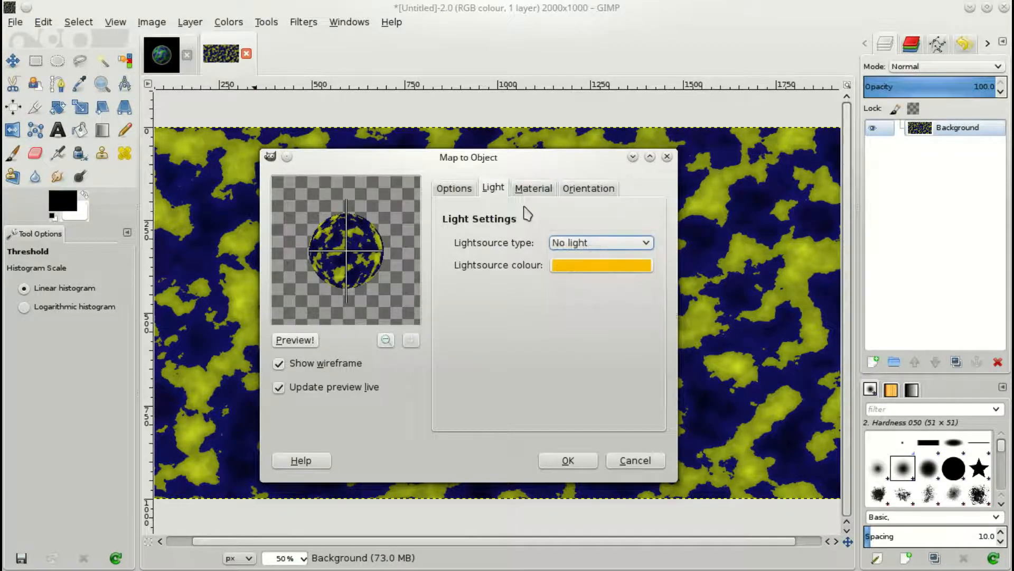
Set the sphere's position to X 0.5 and Z -0.04878
left_click(587, 195)
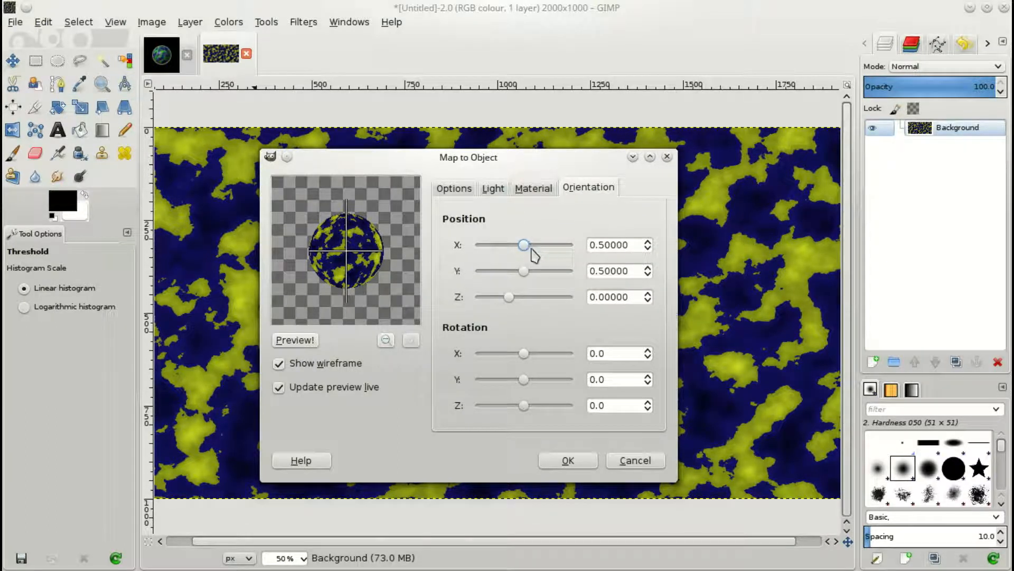
mouse_move(524, 247)
left_mouse_down()
mouse_move(546, 246)
mouse_move(522, 246)
left_mouse_up()
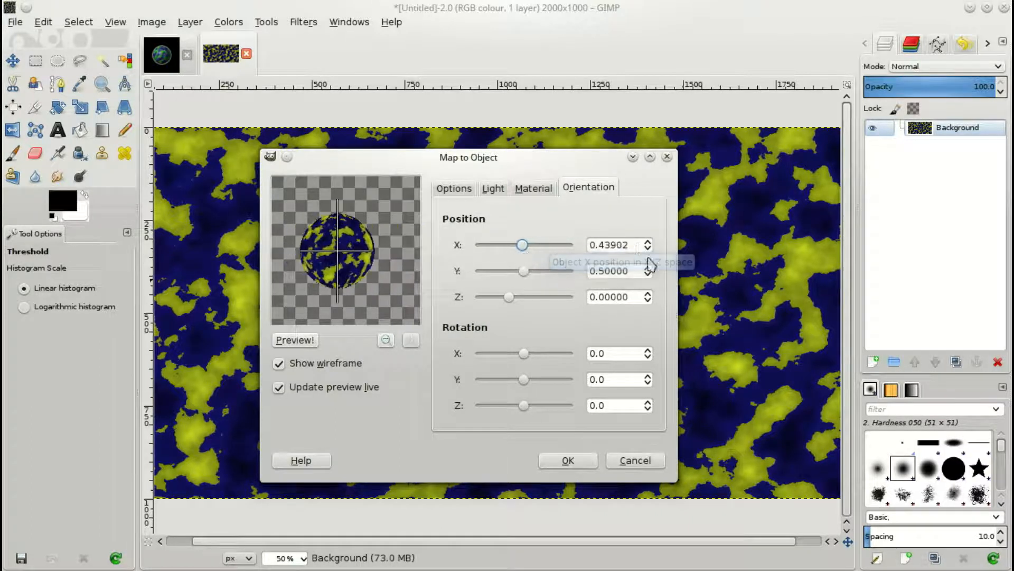
double_click(600, 244)
type("0.5")
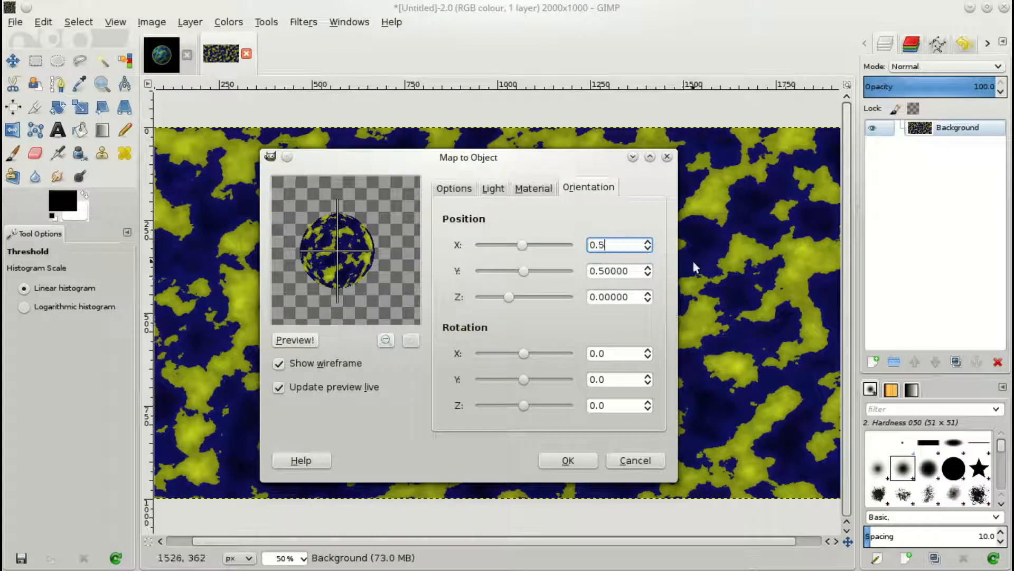
left_click(627, 271)
mouse_move(509, 299)
left_mouse_down()
mouse_move(563, 300)
mouse_move(498, 300)
mouse_move(521, 300)
mouse_move(507, 302)
left_mouse_up()
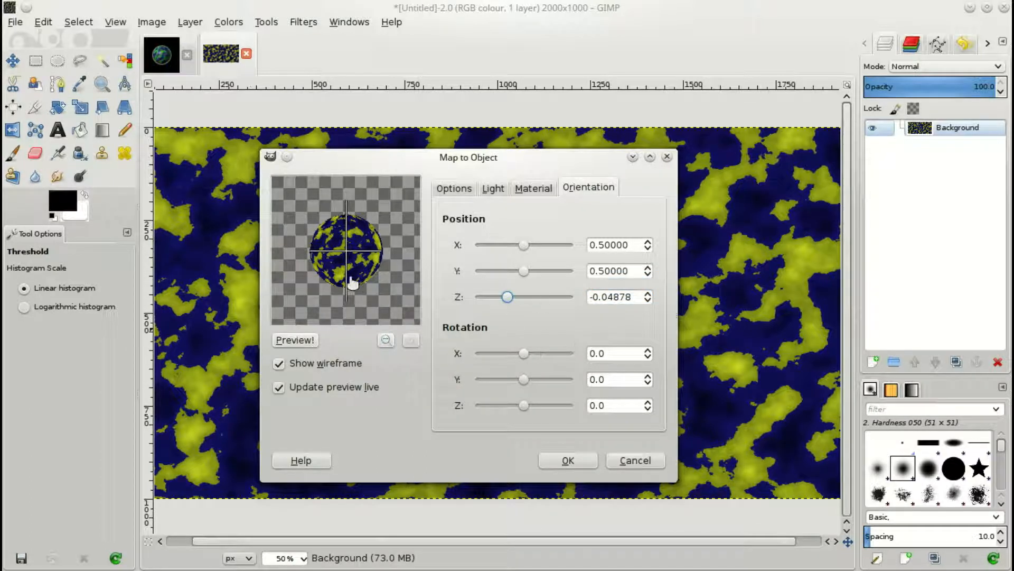
Try rotating the sphere 4.4 degrees about the Z axis and reset the Z rotation to 0
left_click(634, 400)
mouse_move(524, 405)
left_mouse_down()
mouse_move(540, 405)
mouse_move(484, 408)
mouse_move(526, 419)
left_mouse_up()
key("Tab")
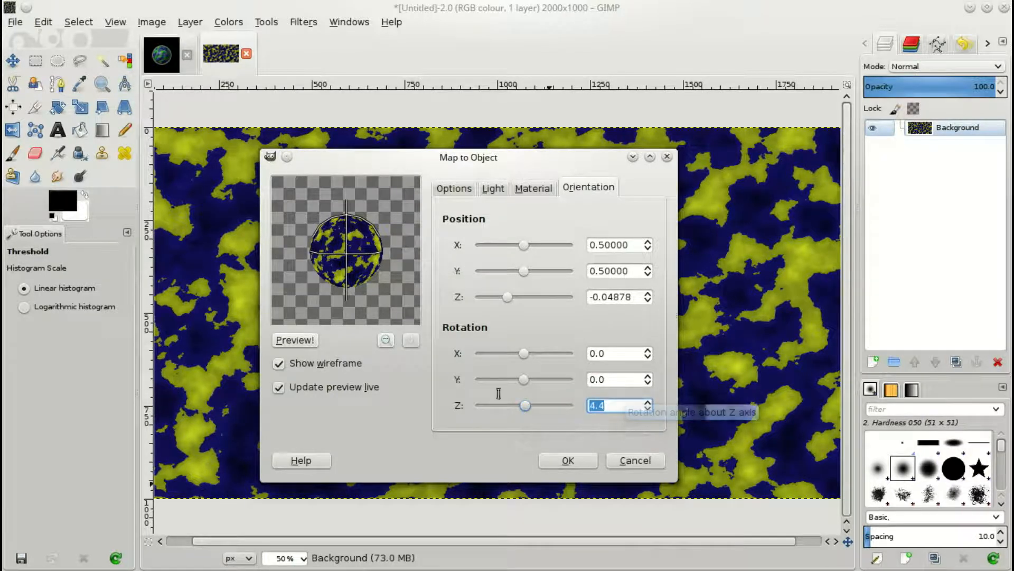
type("0")
left_click(613, 380)
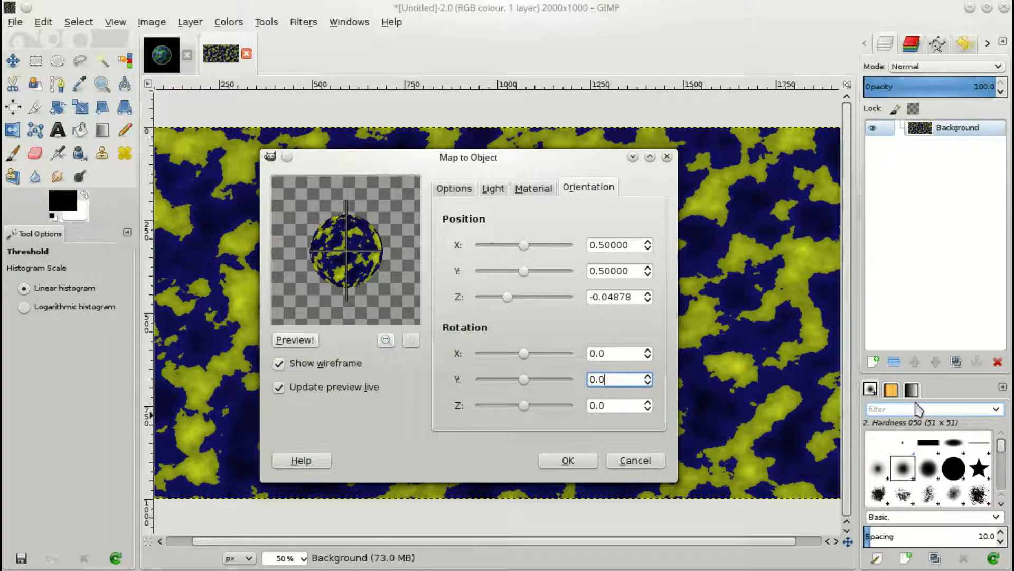
Compare the point and directional lights, set the type to Point light and apply the sphere mapping to the texture
left_click(496, 189)
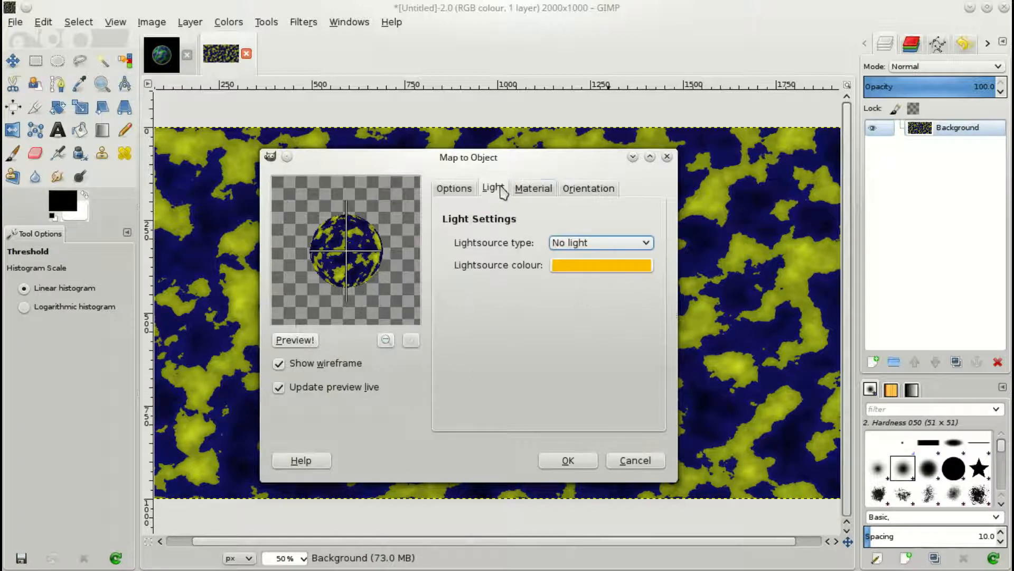
left_click(619, 244)
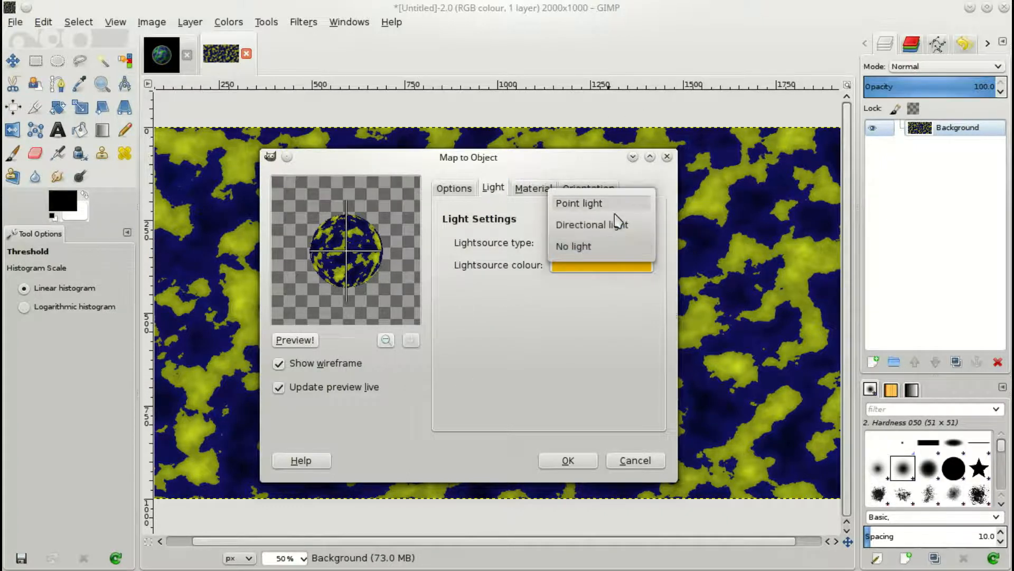
left_click(615, 203)
left_click(605, 243)
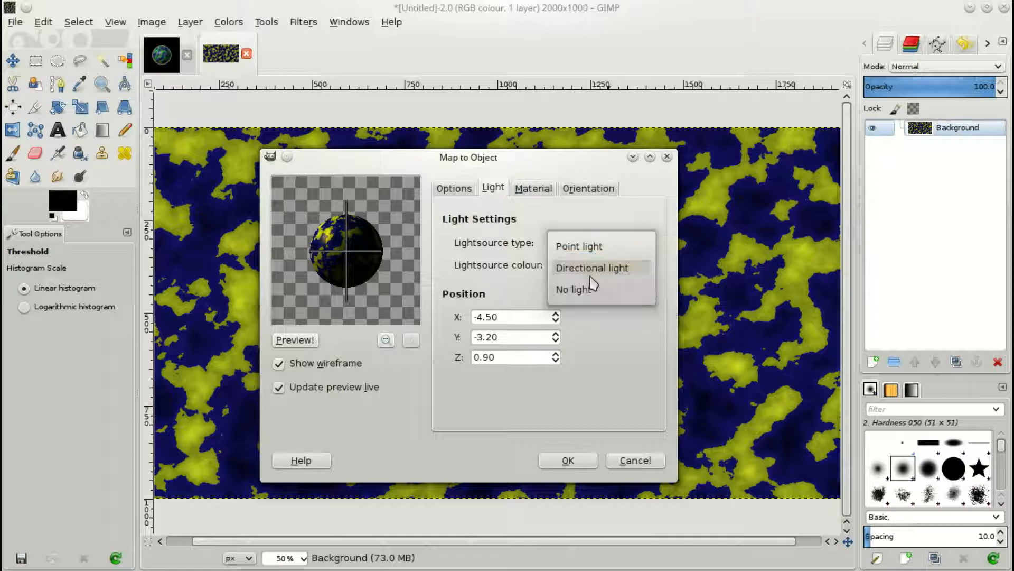
left_click(591, 273)
left_click(607, 243)
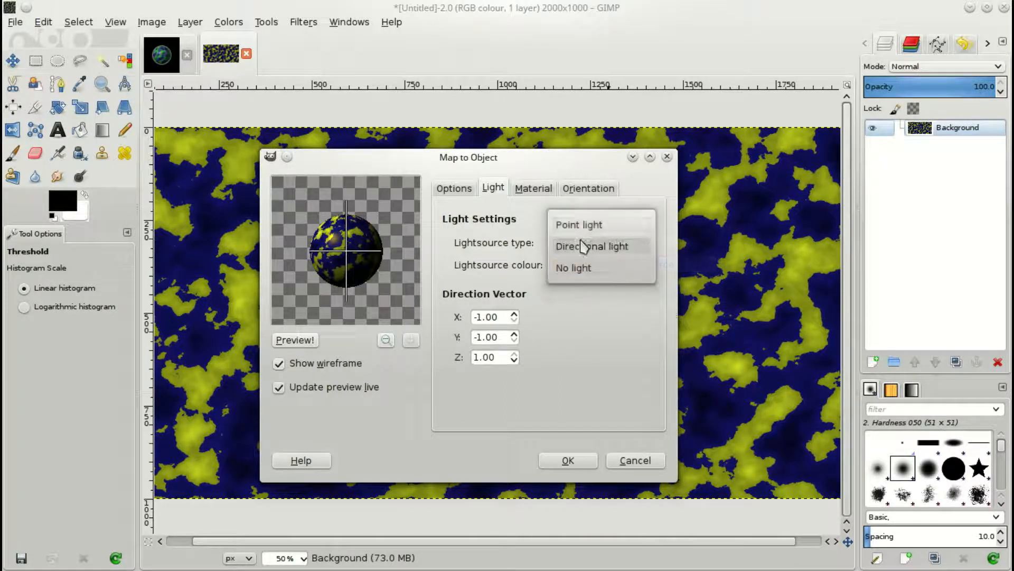
left_click(583, 226)
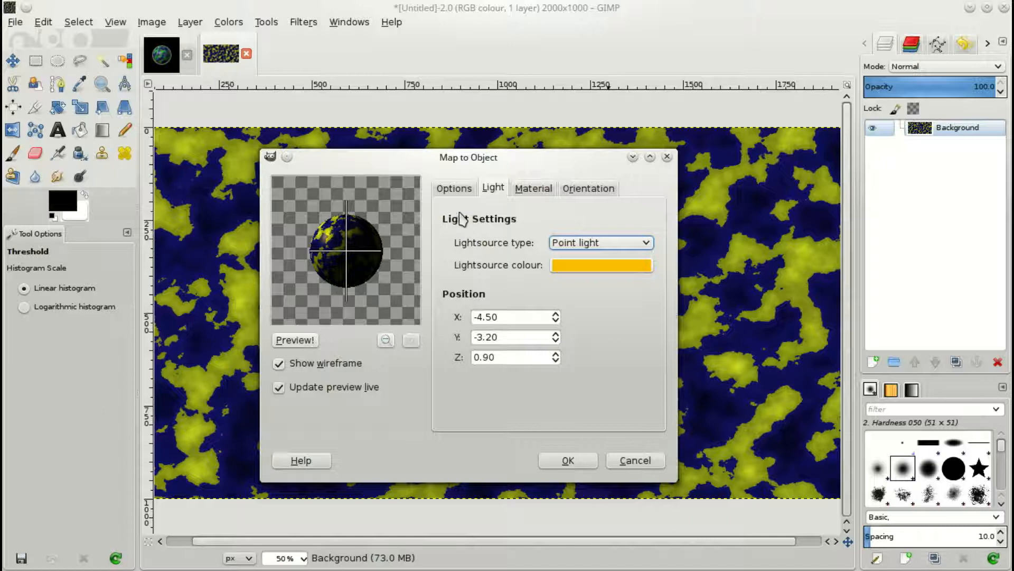
left_click(564, 460)
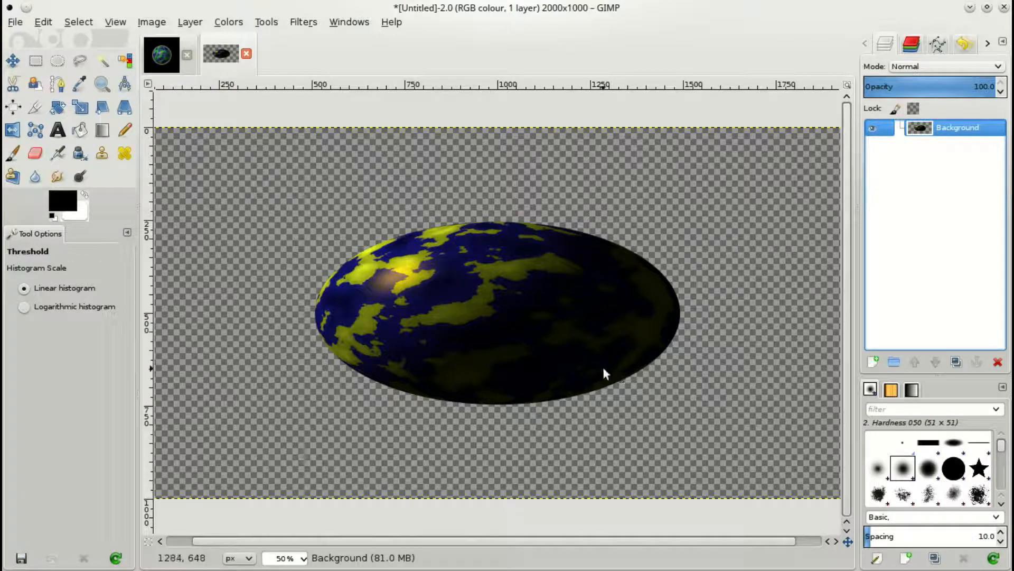
Scale the image to 1000 × 1000 px without keeping the proportions so the planet is round
left_click(152, 21)
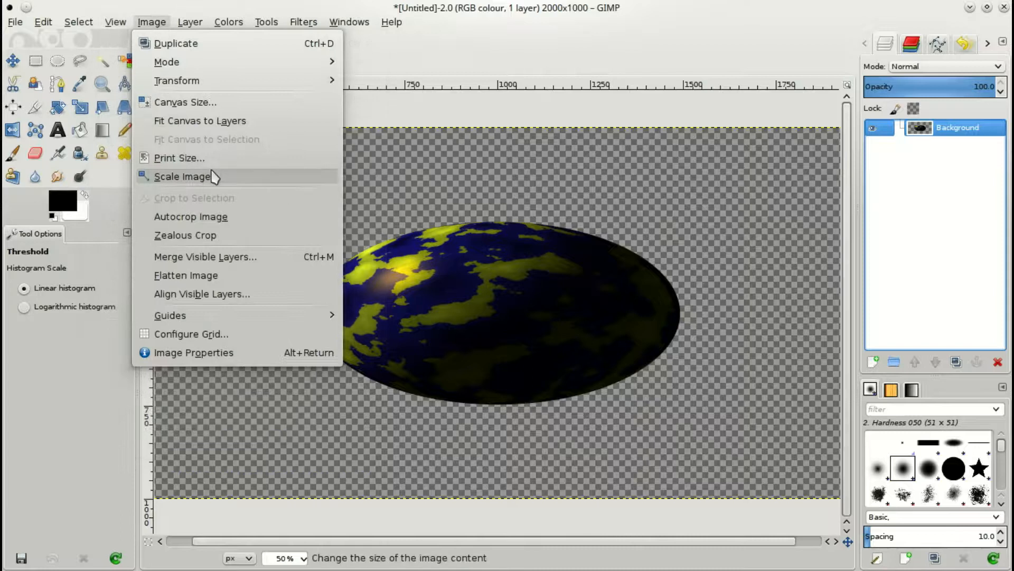
left_click(211, 176)
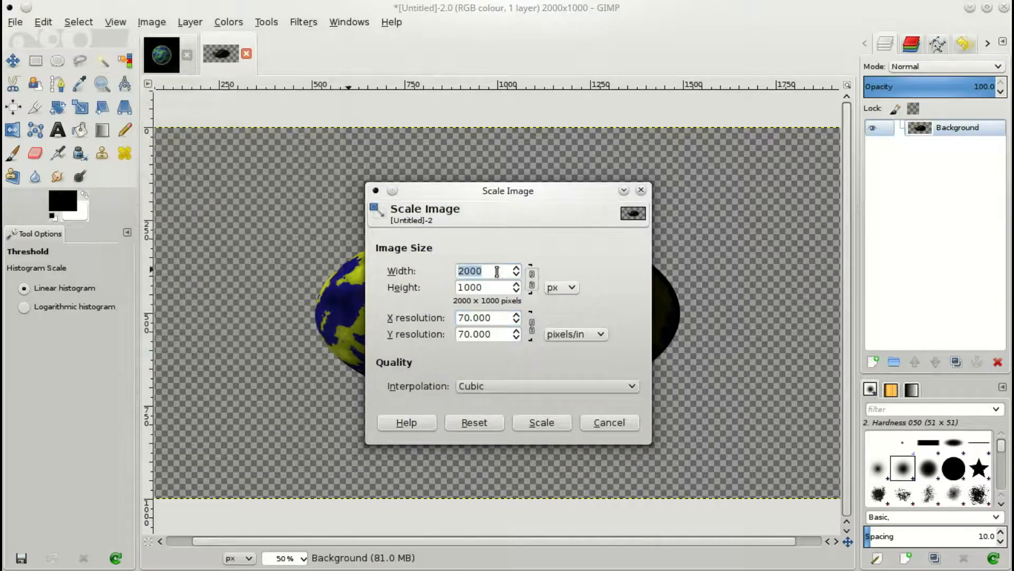
type("1000")
key("Tab")
left_click(532, 426)
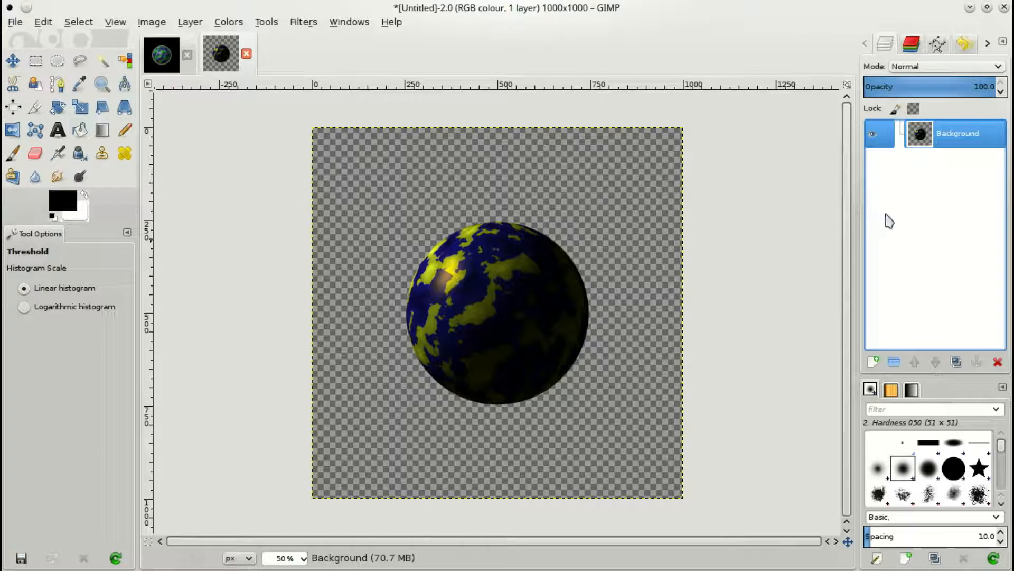
Add a 1000 × 1000 px layer filled with the foreground colour black and place it beneath the planet layer
left_click(873, 362)
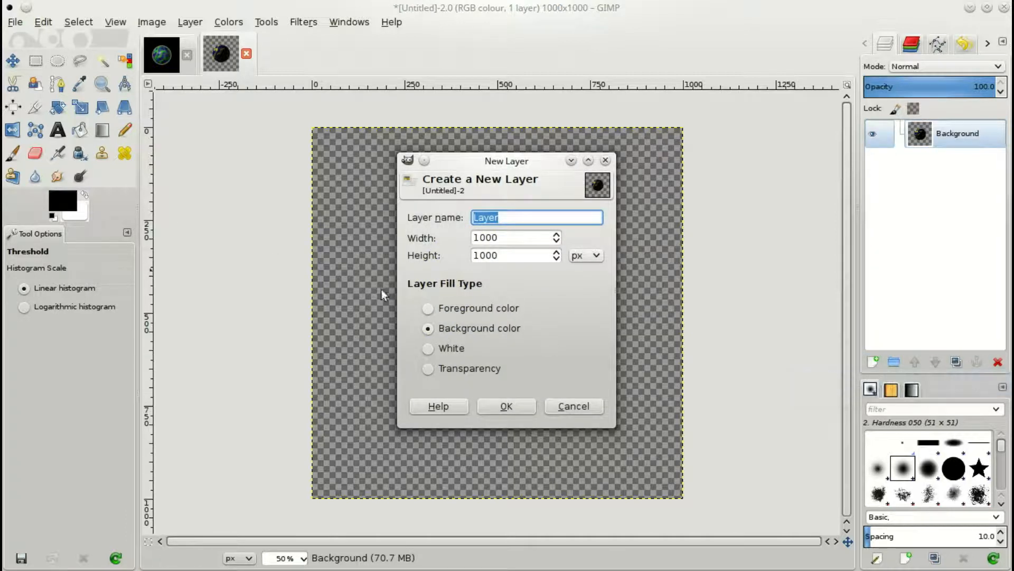
left_click(474, 307)
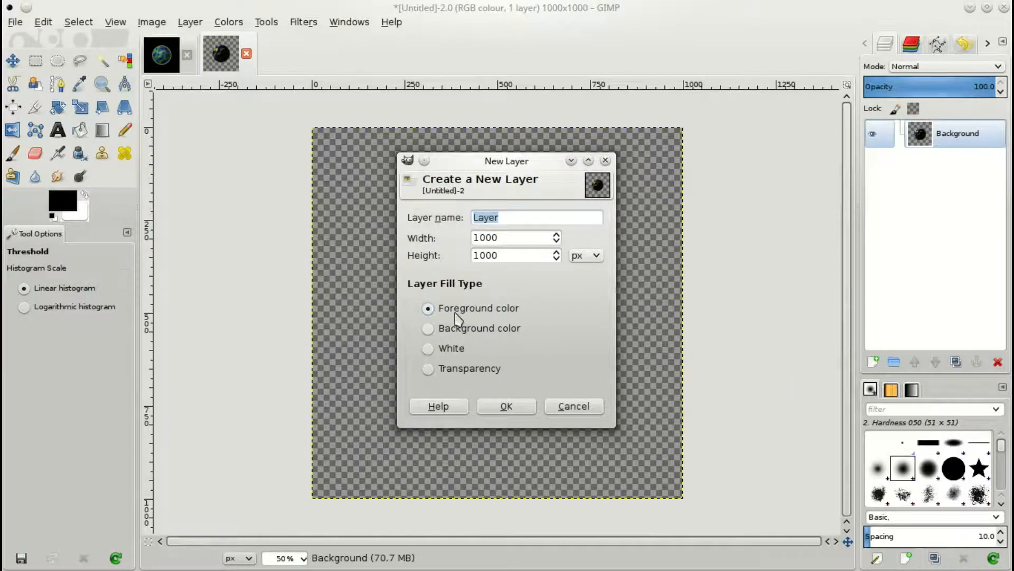
left_click(526, 407)
left_click_drag(967, 164, 957, 200)
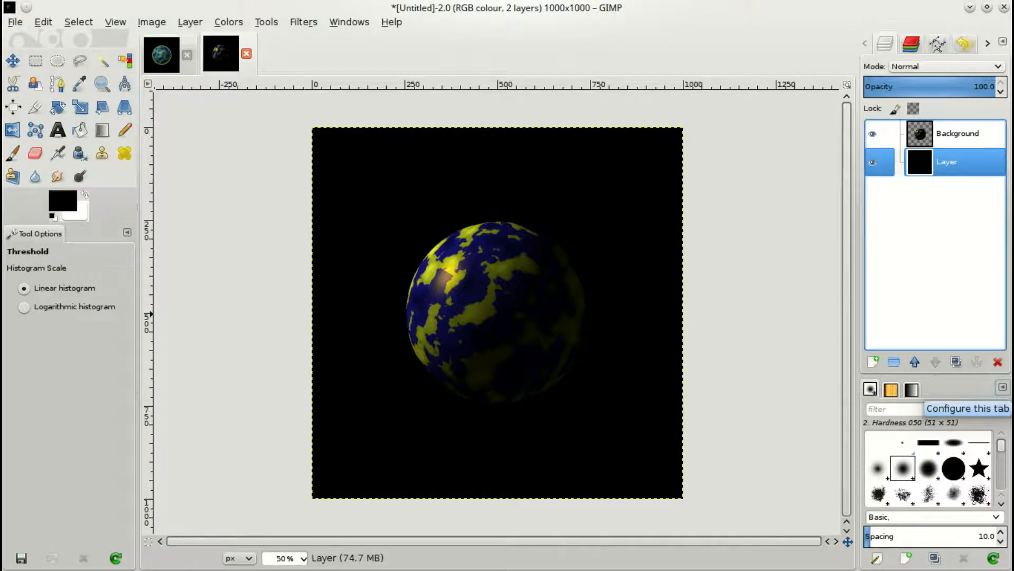
left_click(167, 67)
left_click(218, 53)
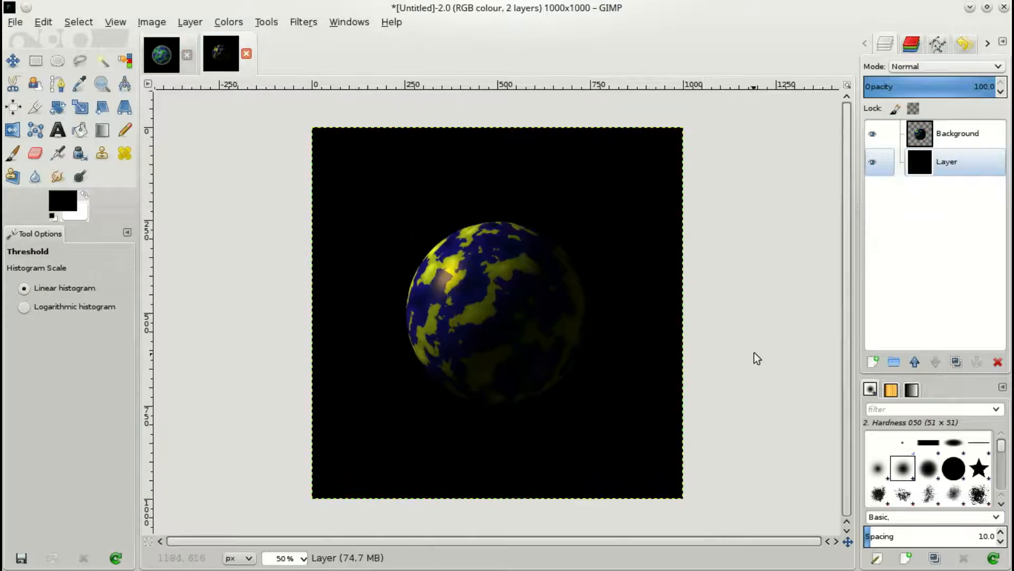
Select the planet's outline from the alpha channel of its layer
left_click(961, 136)
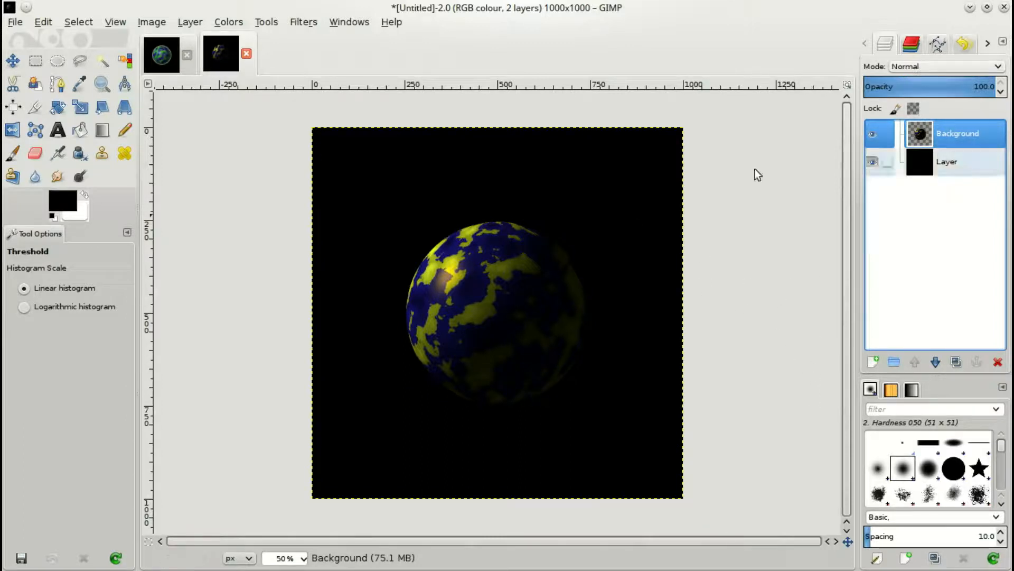
right_click(952, 143)
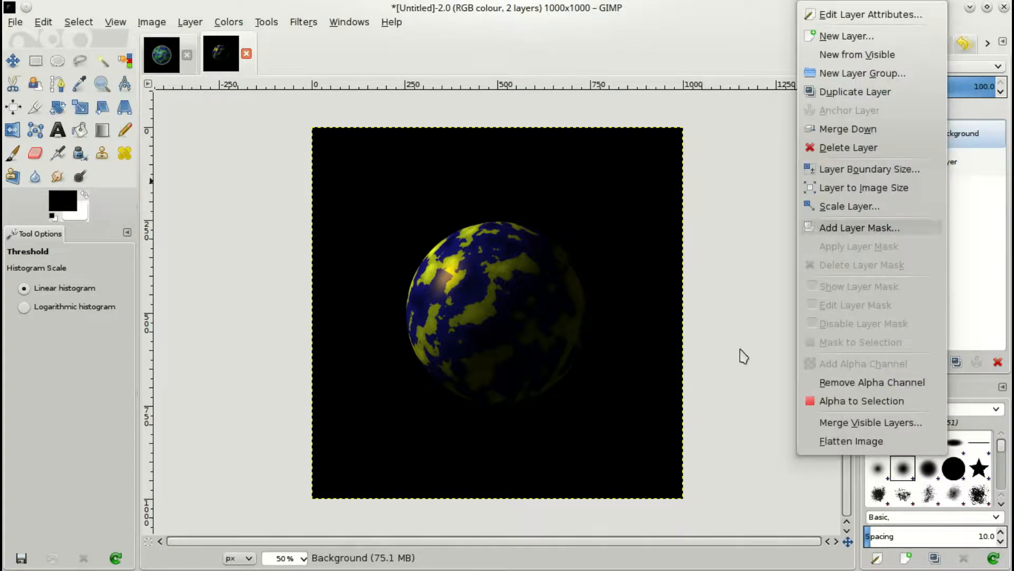
left_click(879, 400)
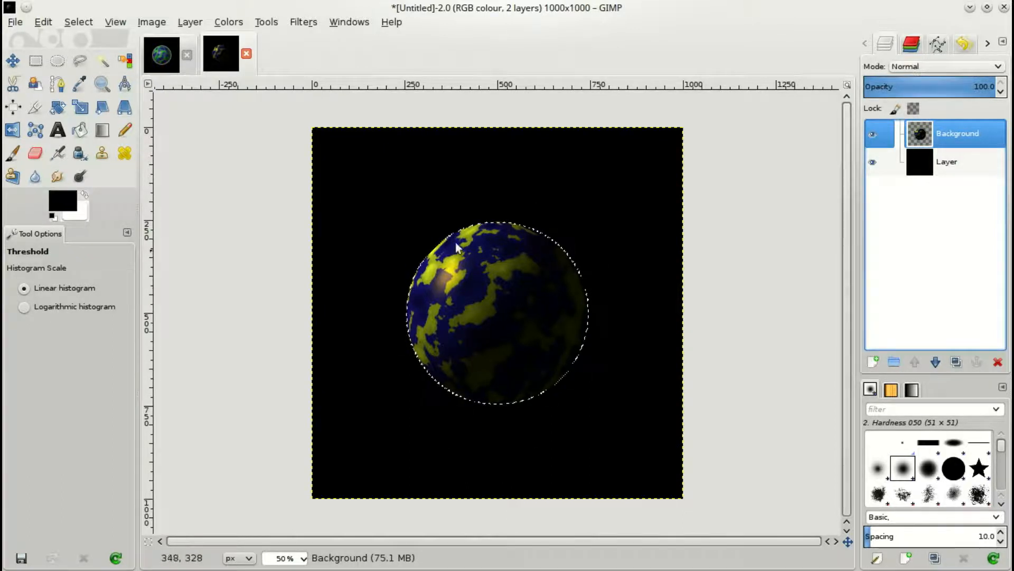
Add a 1000 × 1000 px layer filled with the white background colour between the black layer and the planet
left_click(946, 165)
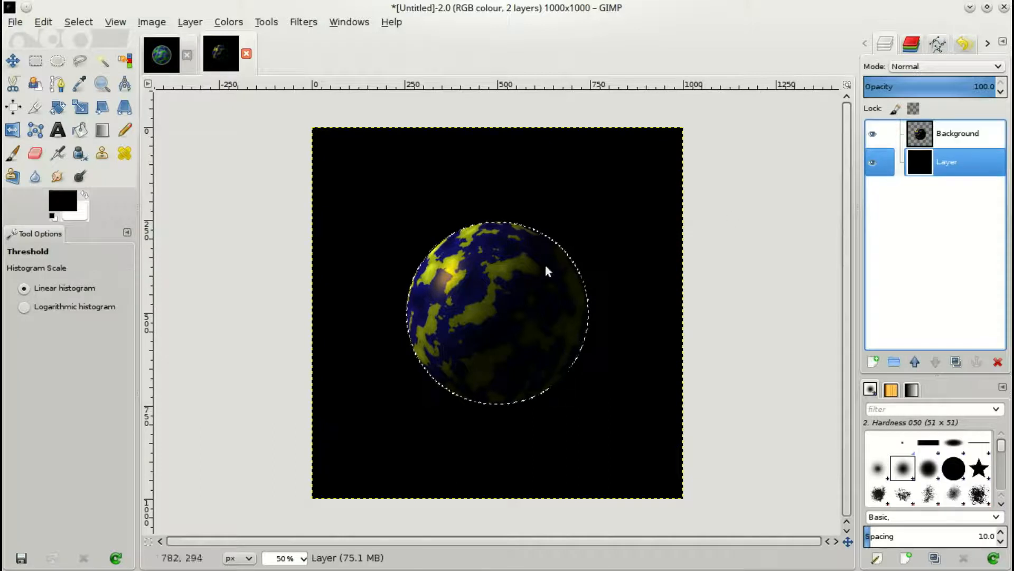
left_click(874, 362)
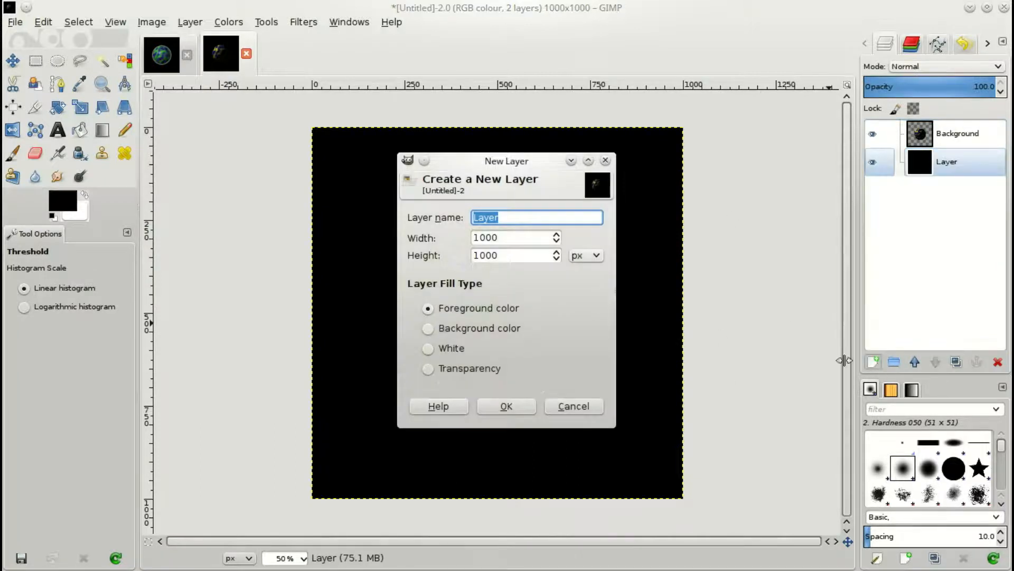
left_click(490, 335)
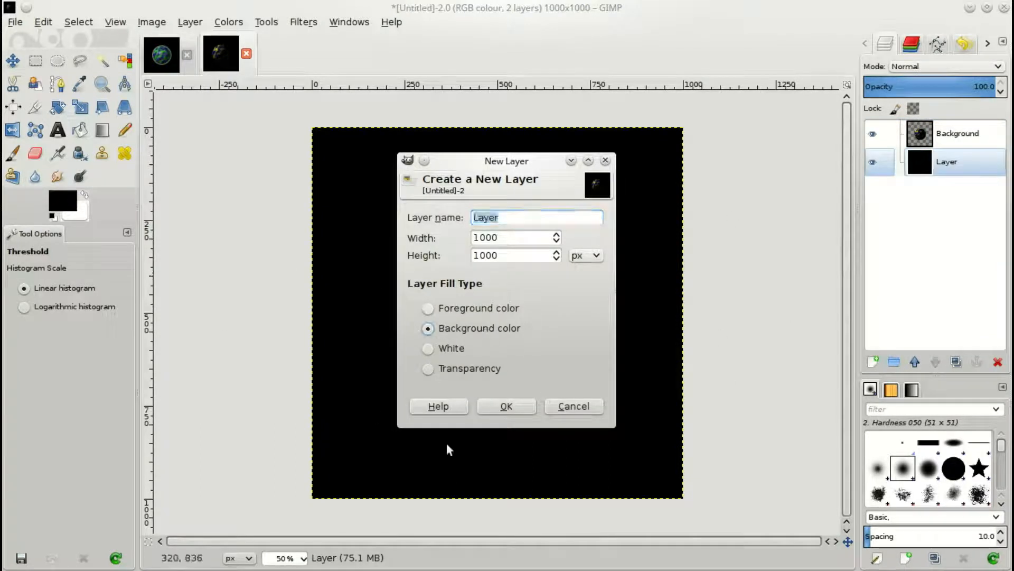
left_click(522, 409)
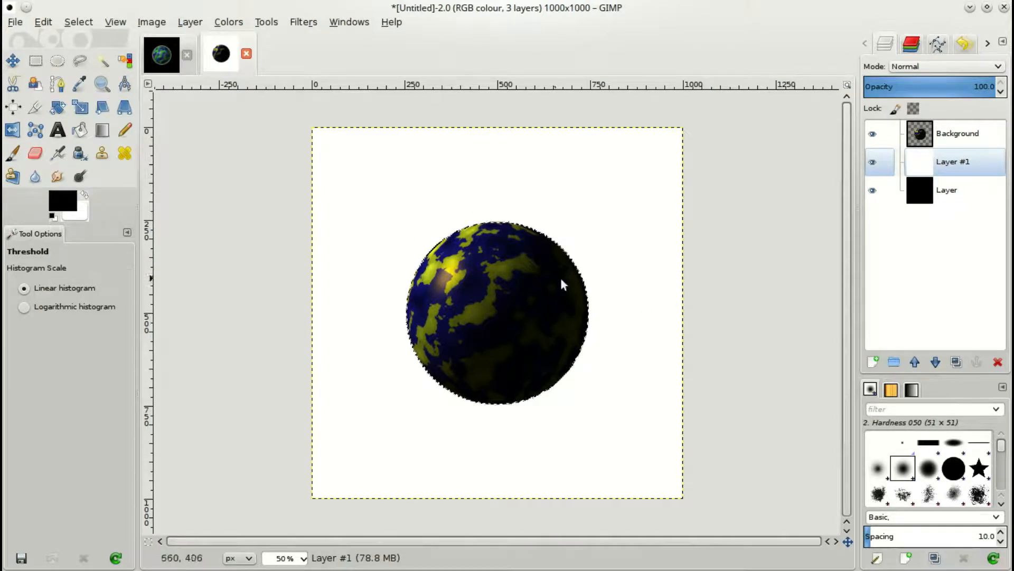
Grow the circular planet selection by 5 px
left_click(79, 23)
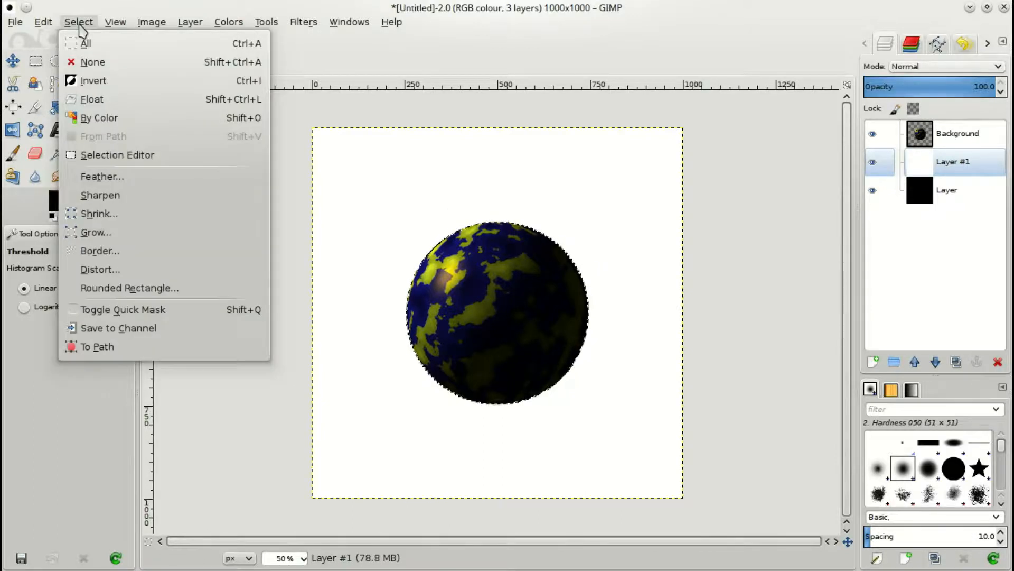
left_click(81, 231)
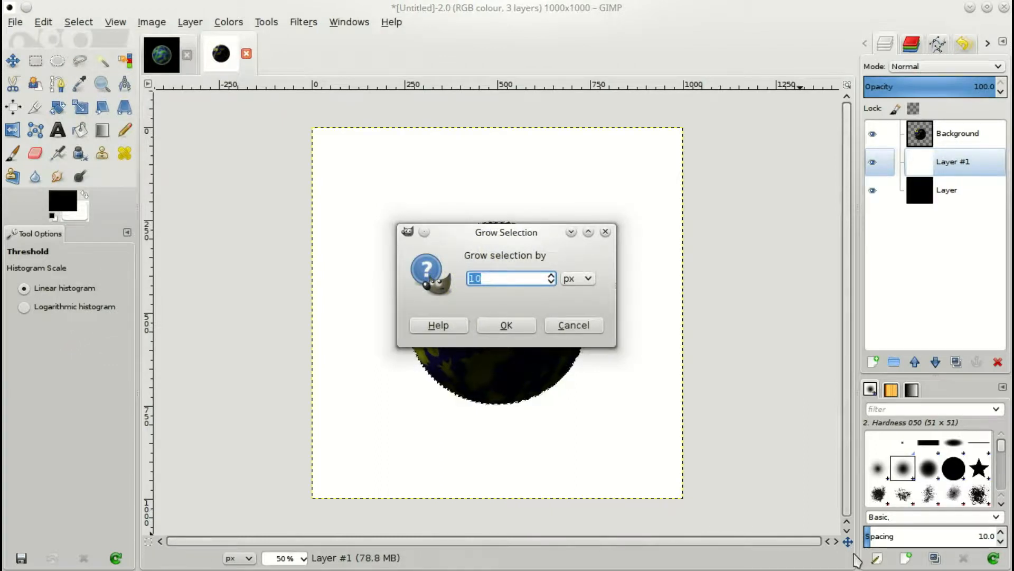
type("5")
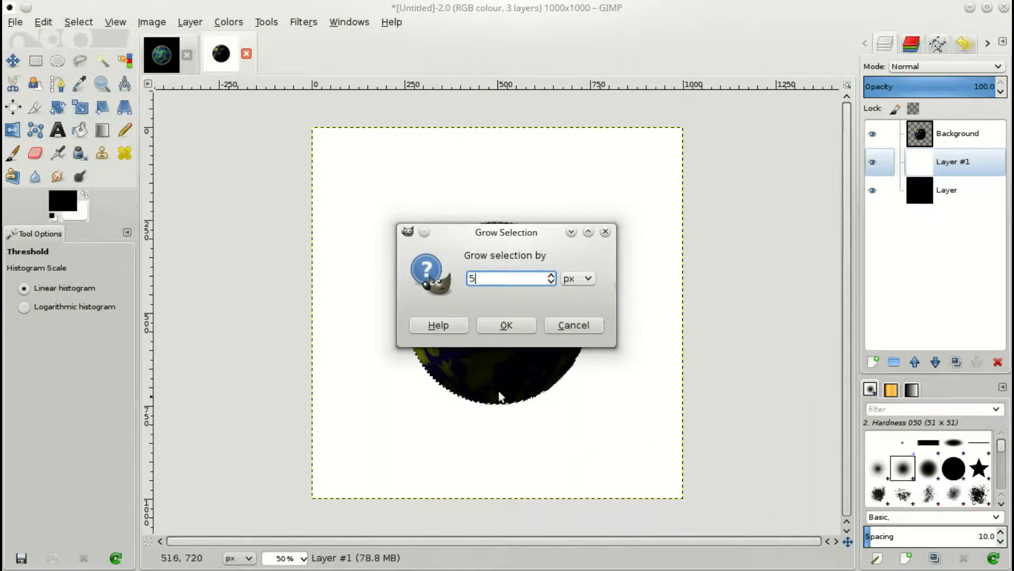
left_click(522, 331)
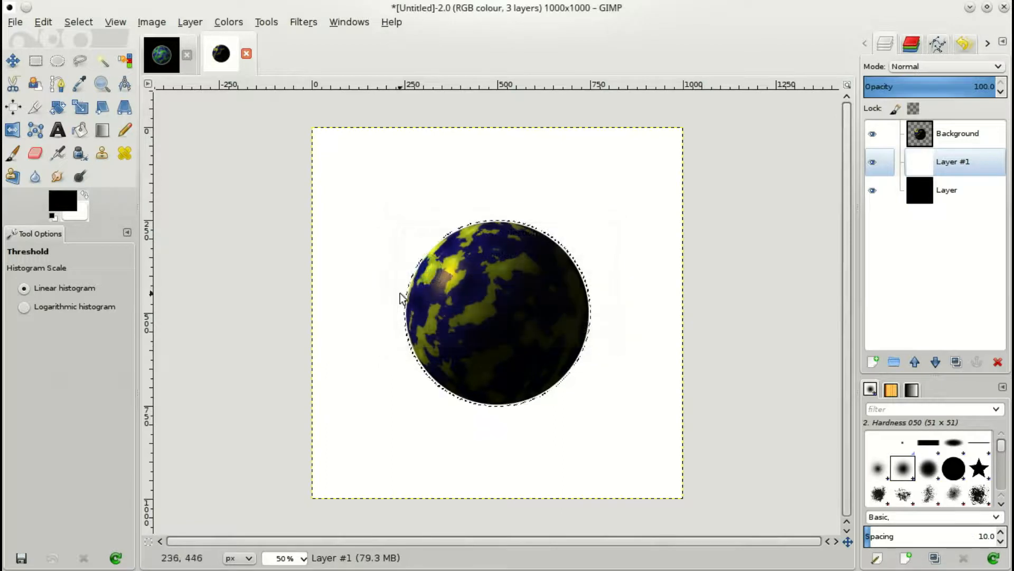
Add a layer mask initialised to the selection on the white layer and clear the selection
right_click(962, 170)
left_click(877, 225)
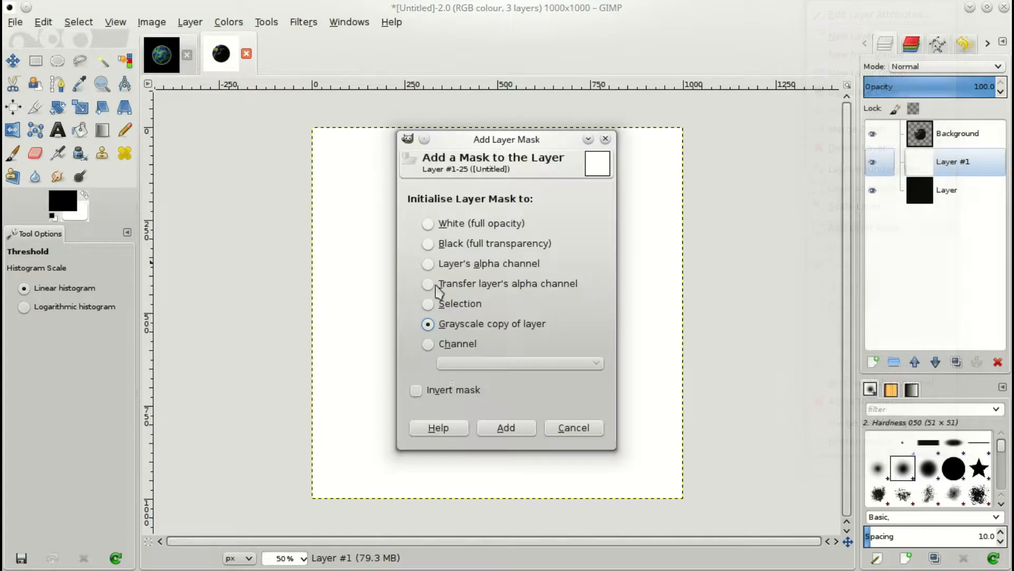
left_click(457, 306)
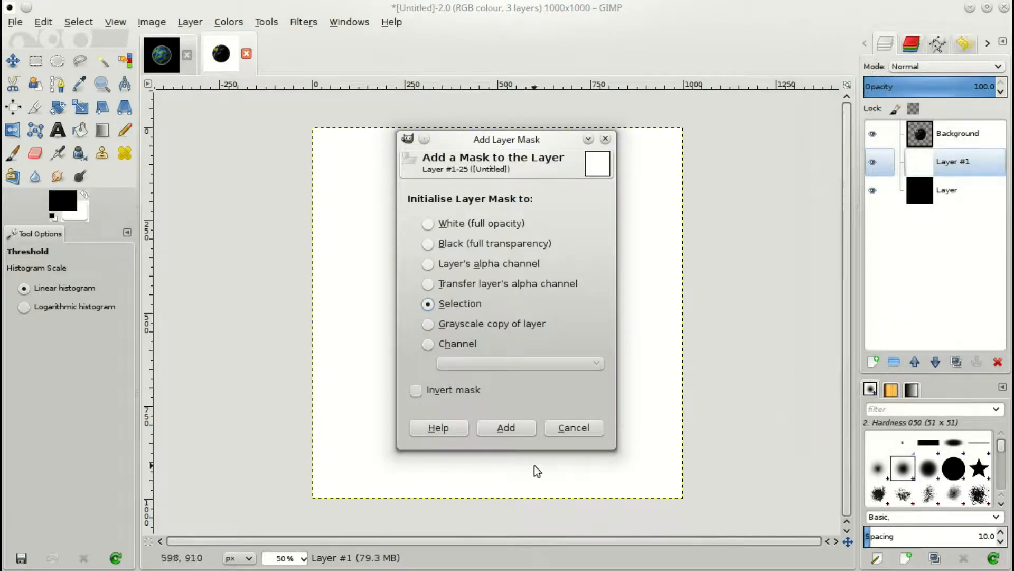
left_click(515, 429)
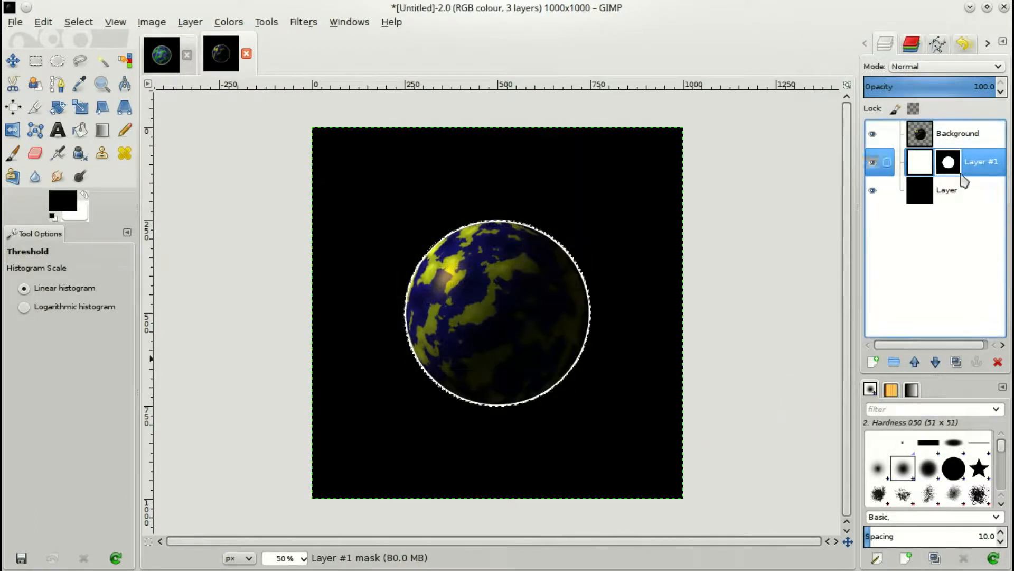
left_click(78, 21)
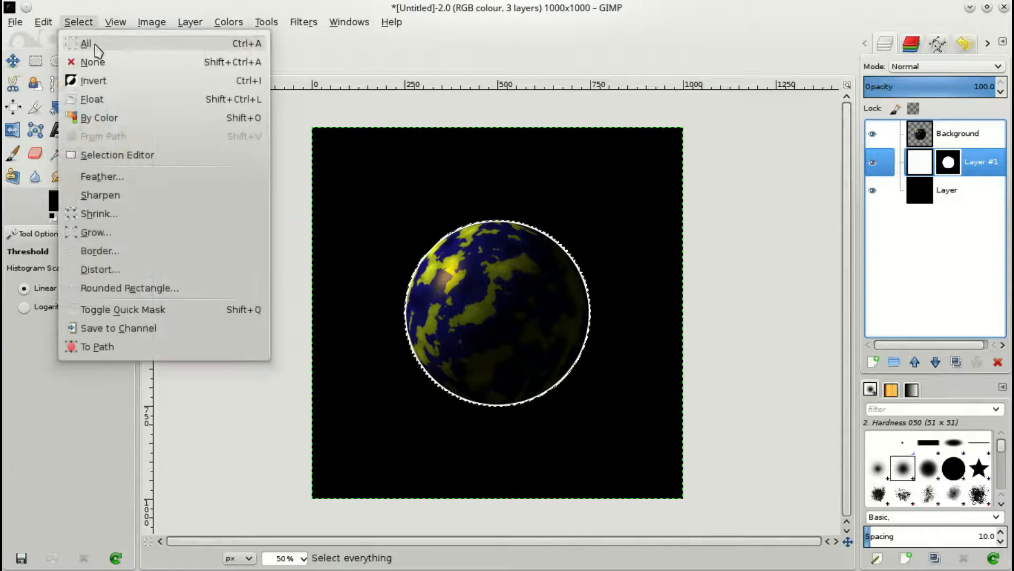
left_click(89, 62)
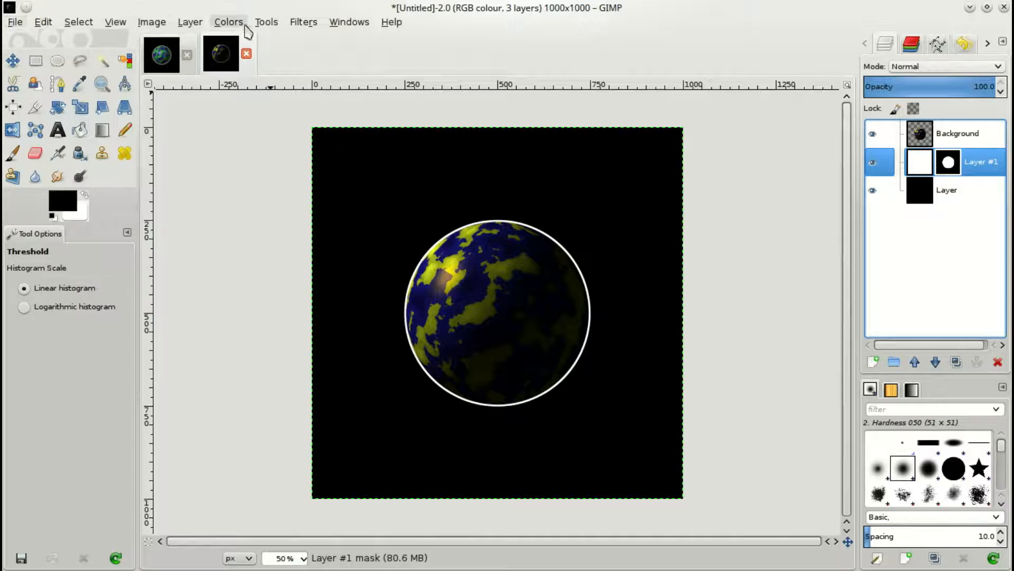
Apply a Gaussian Blur with a 30 px horizontal and vertical radius to the white layer's mask, using the RLE method
left_click(301, 25)
mouse_move(465, 121)
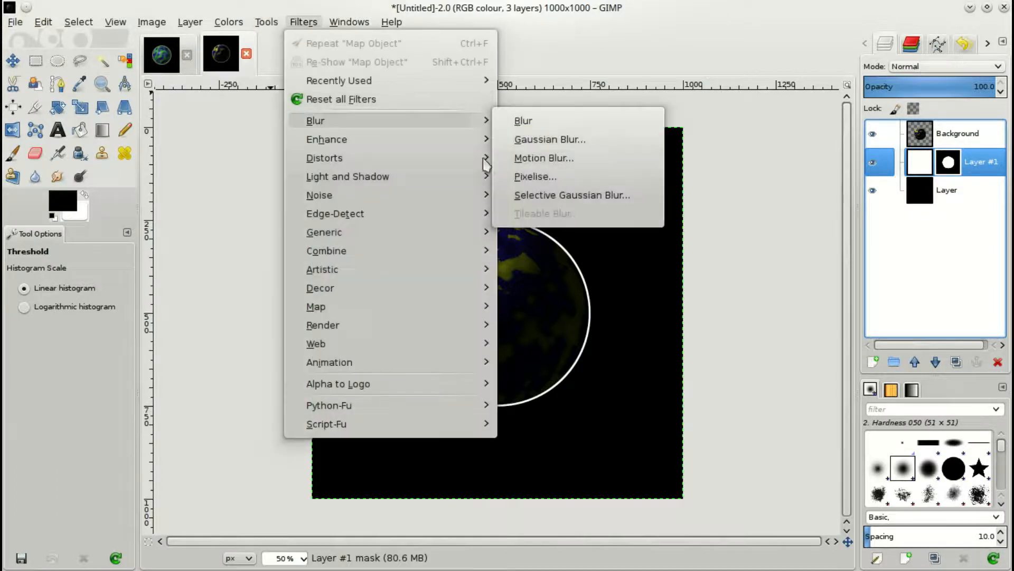
left_click(581, 150)
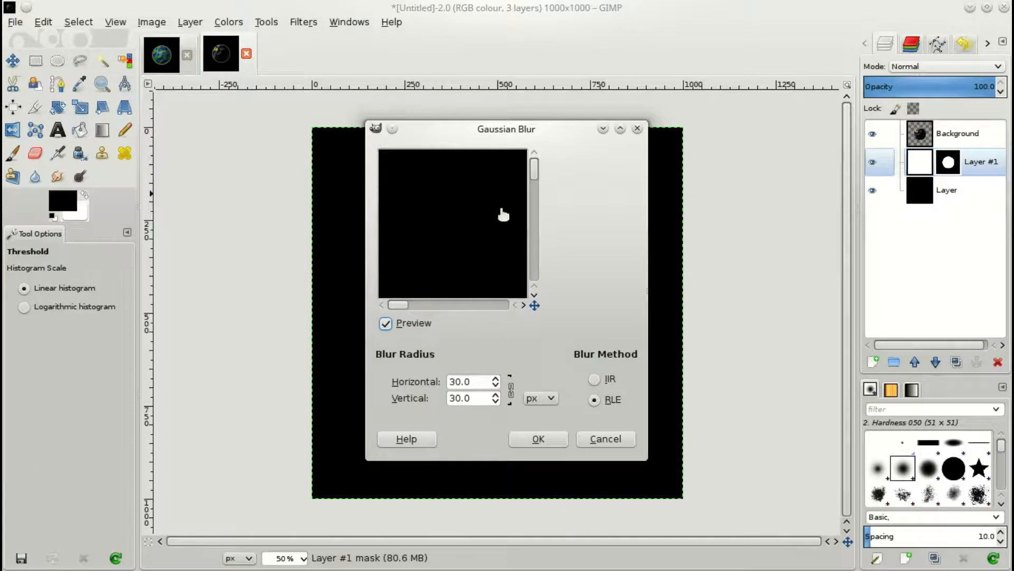
left_click_drag(407, 309, 456, 308)
left_click(535, 185)
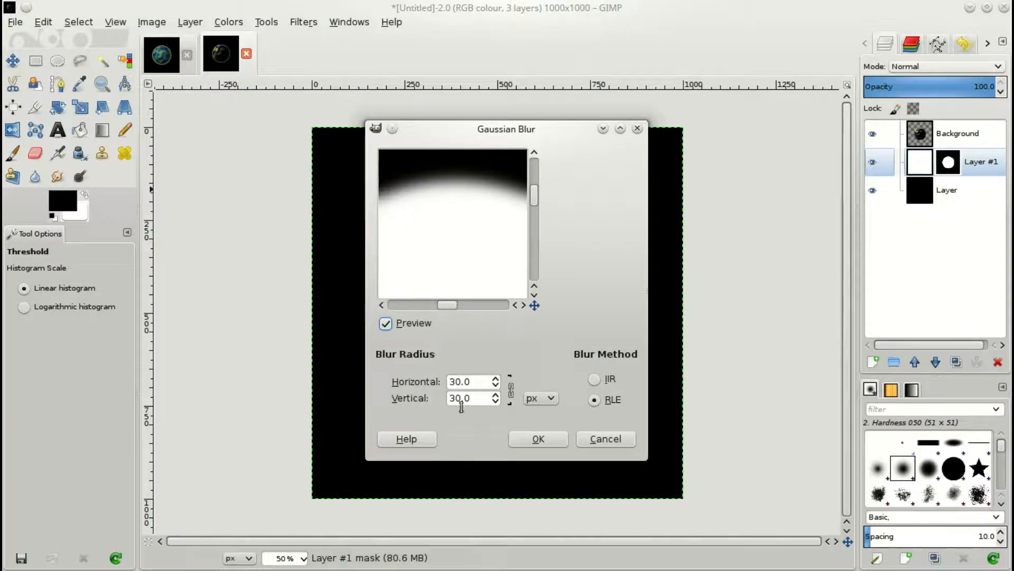
left_click(538, 439)
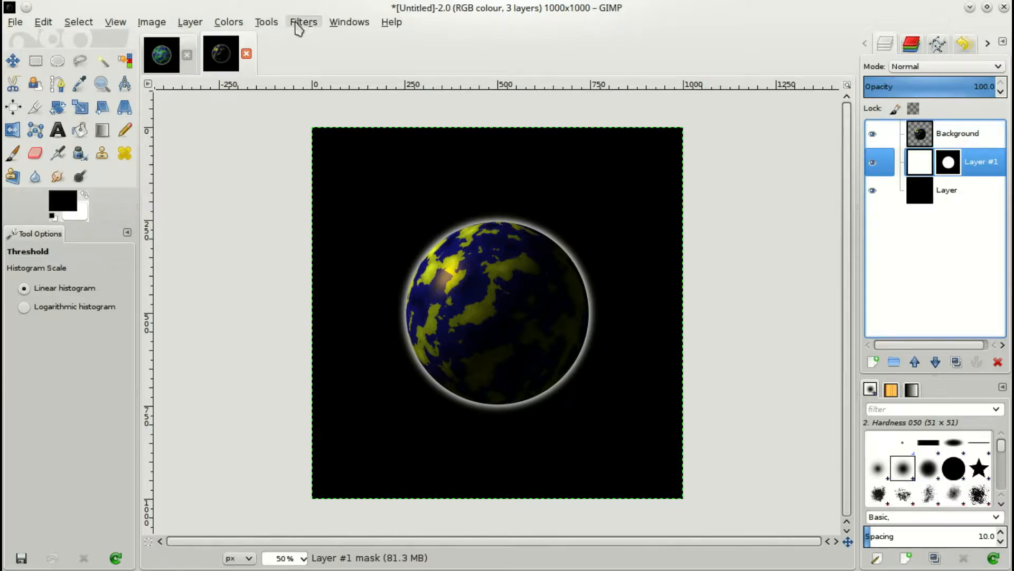
left_click(266, 24)
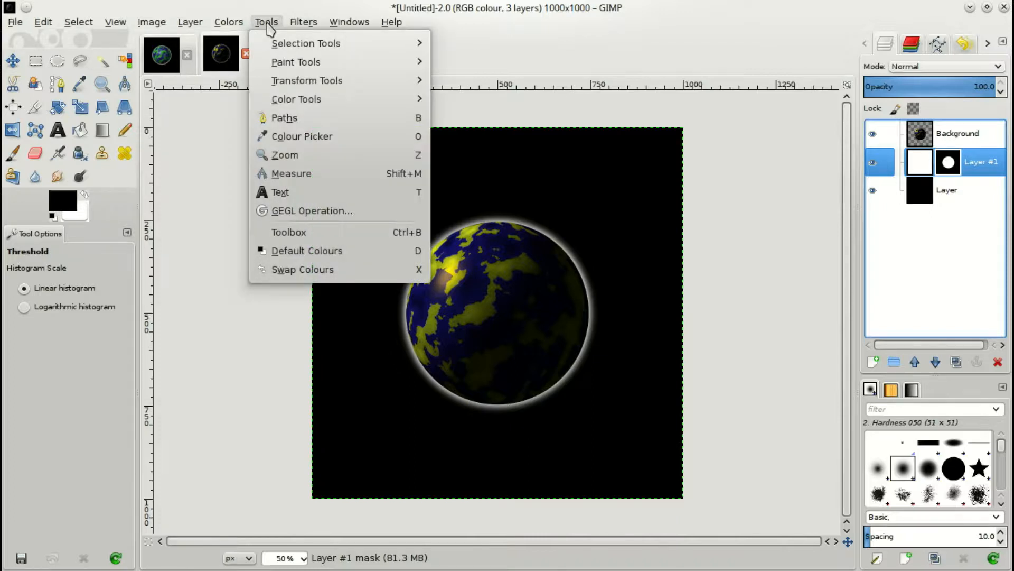
mouse_move(310, 28)
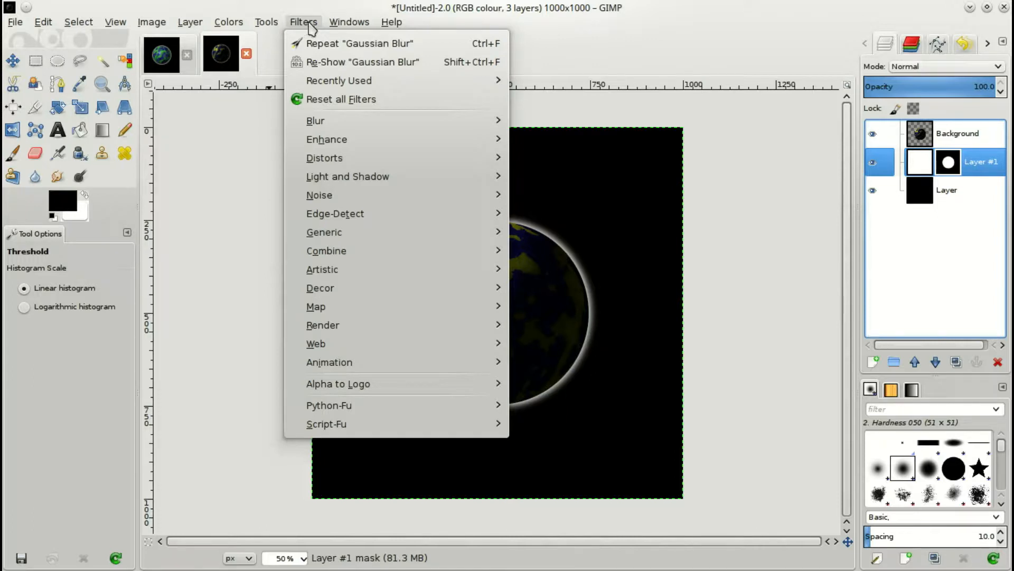
left_click(311, 27)
left_click(309, 30)
mouse_move(370, 336)
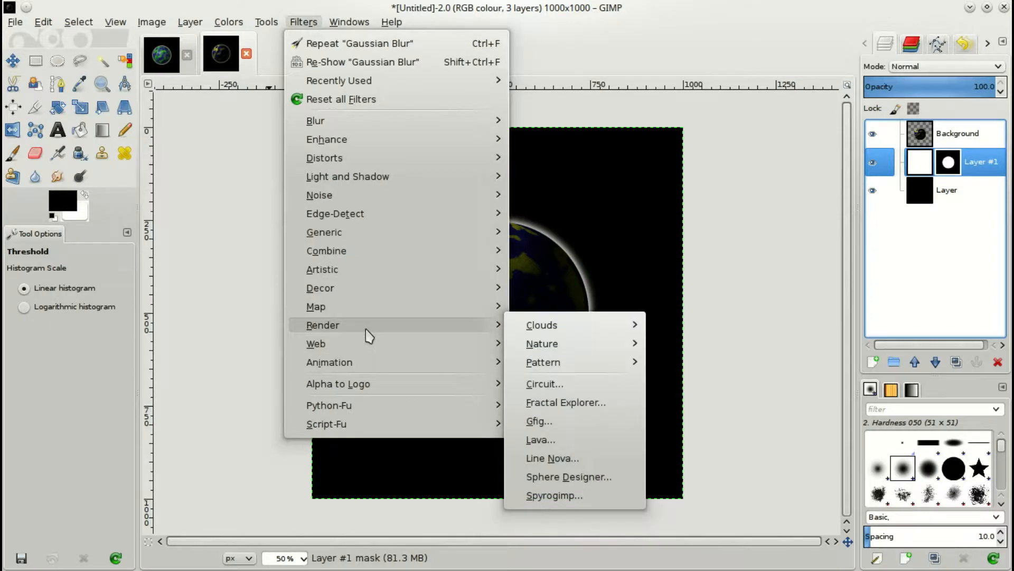
mouse_move(573, 336)
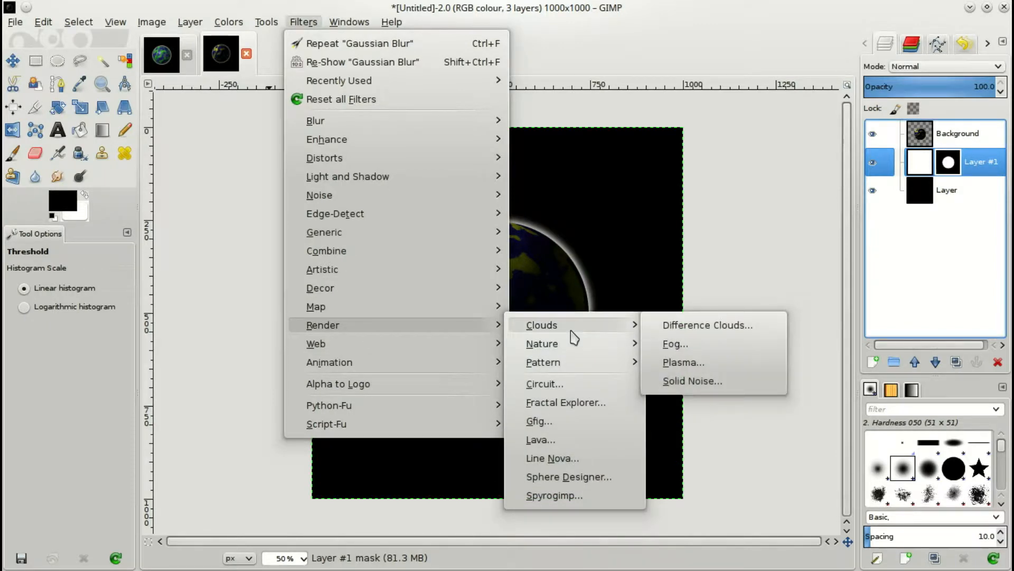
left_click(980, 251)
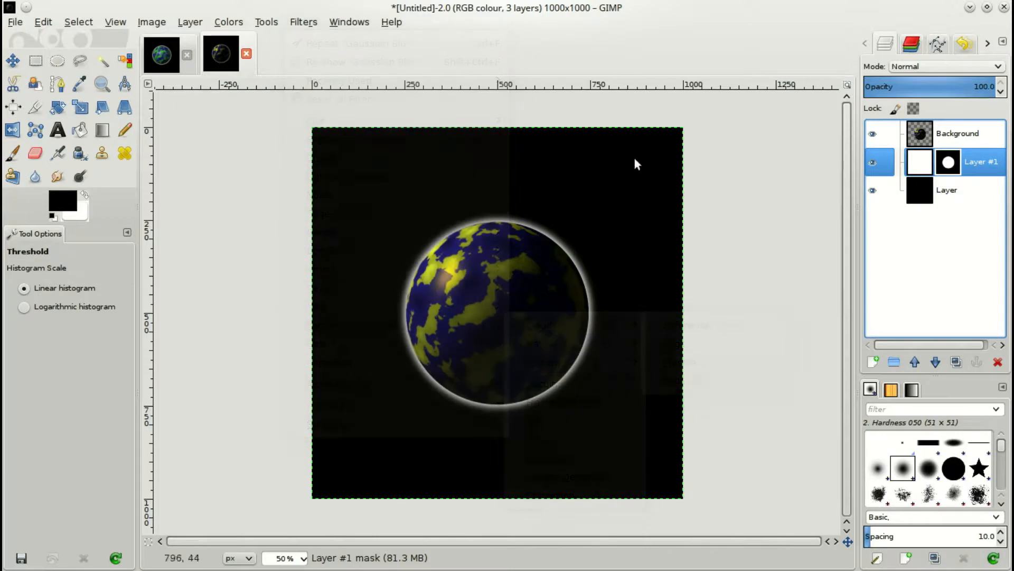
left_click(935, 73)
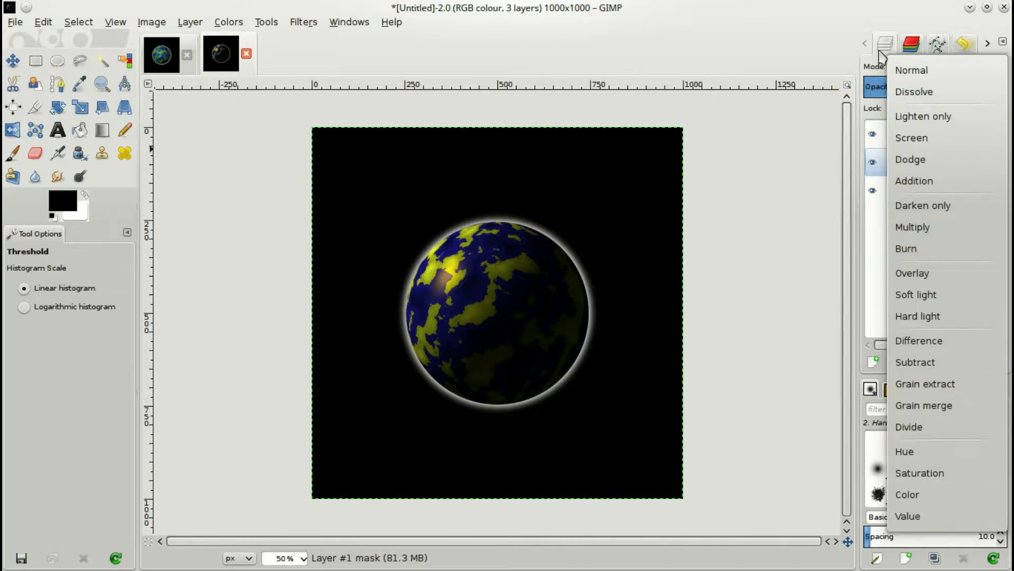
left_click(881, 70)
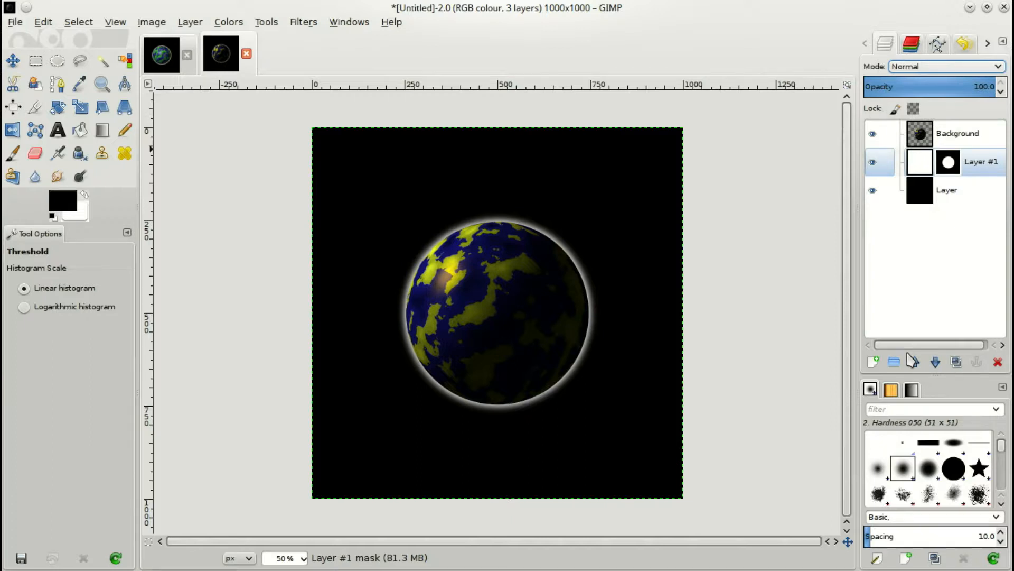
left_click(940, 67)
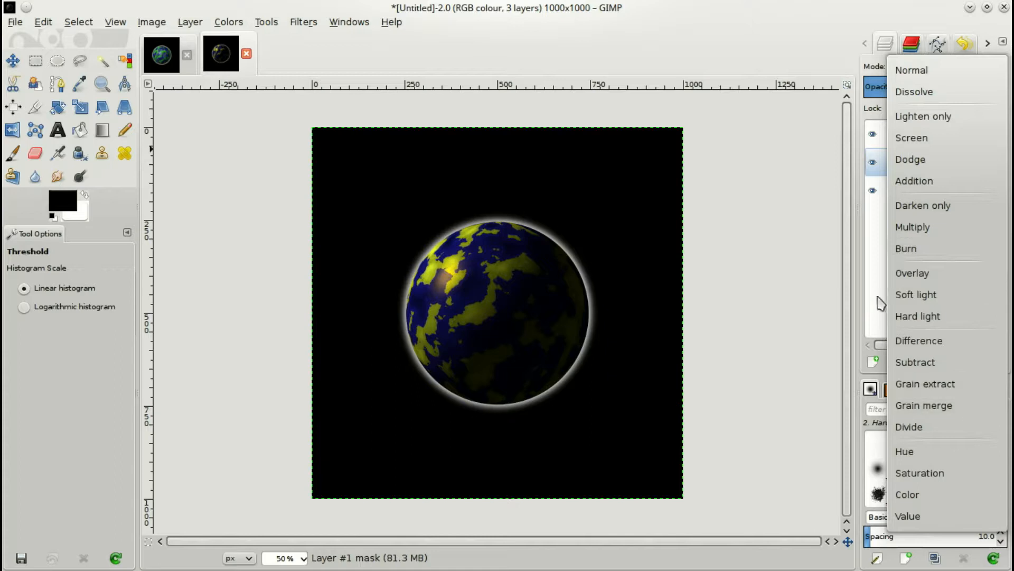
left_click(747, 258)
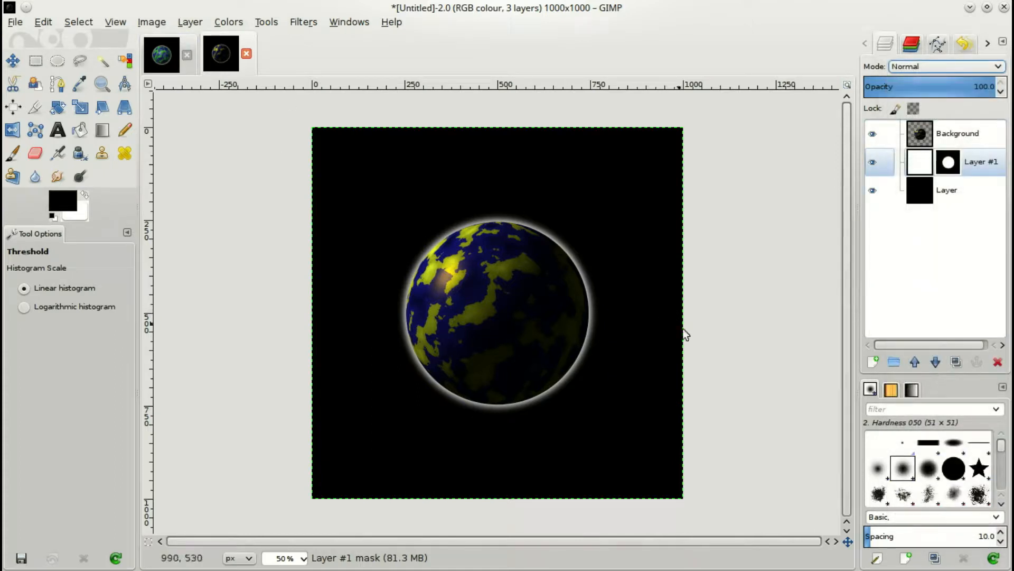
left_click(200, 22)
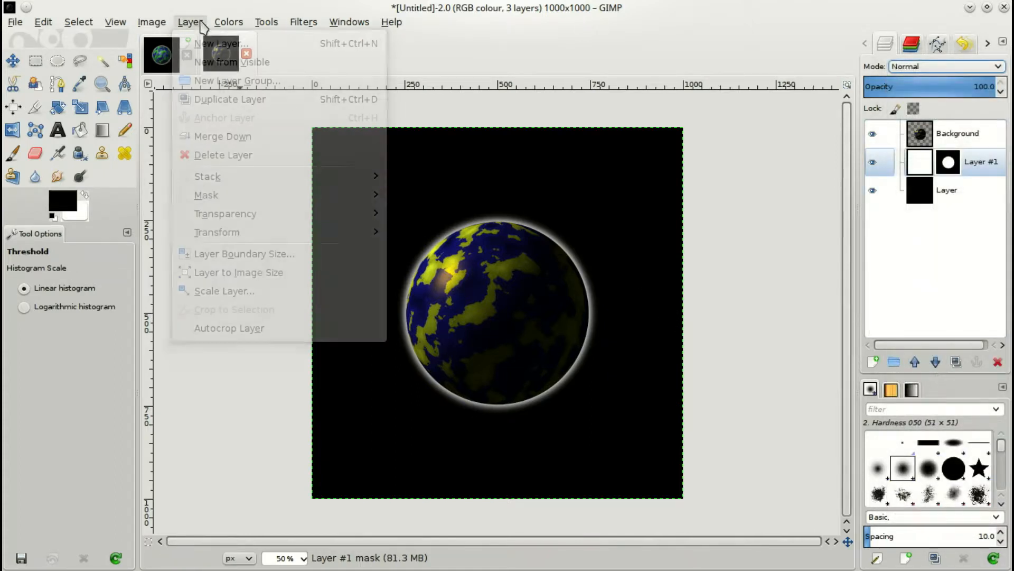
mouse_move(232, 30)
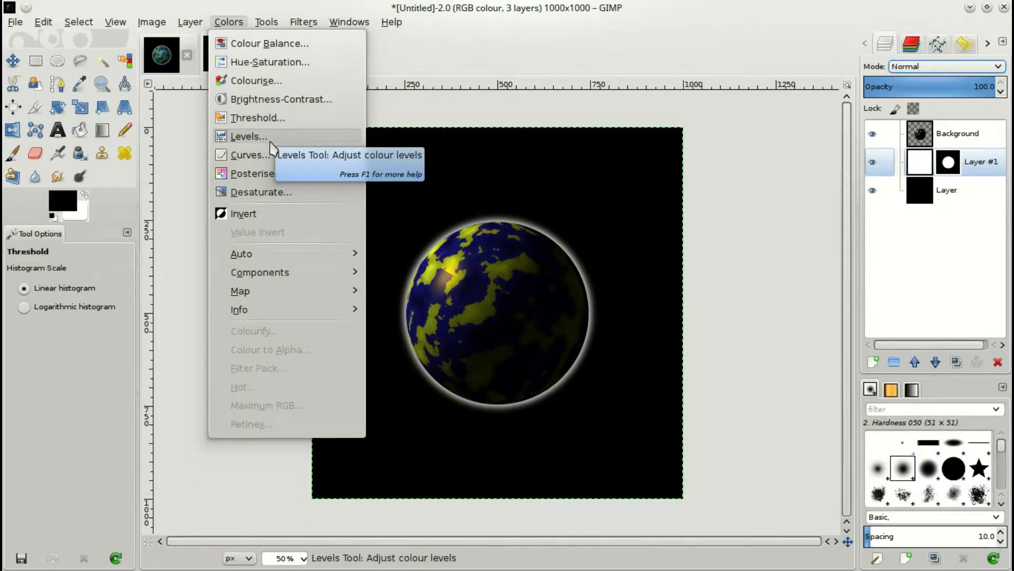
mouse_move(271, 23)
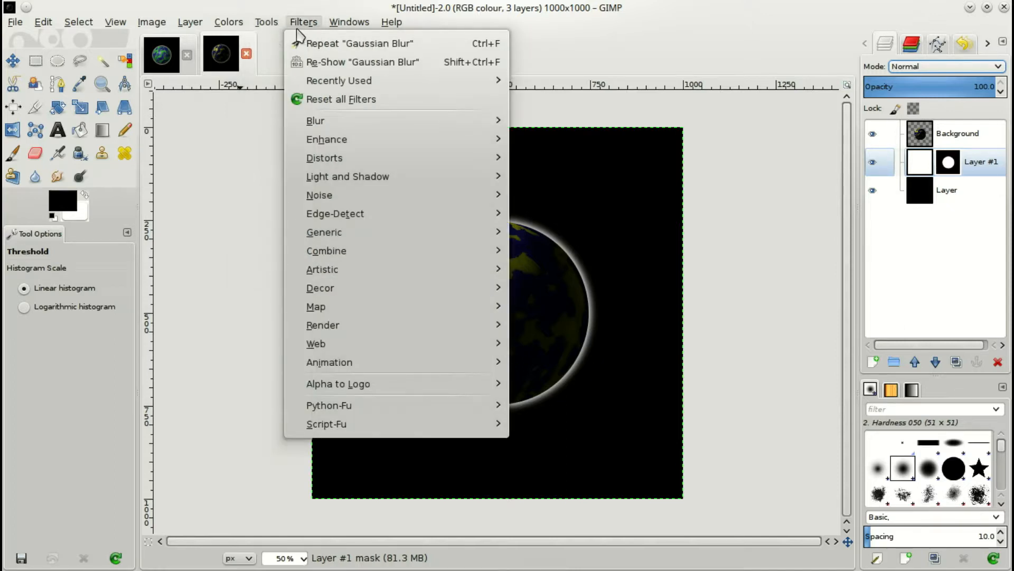
mouse_move(367, 272)
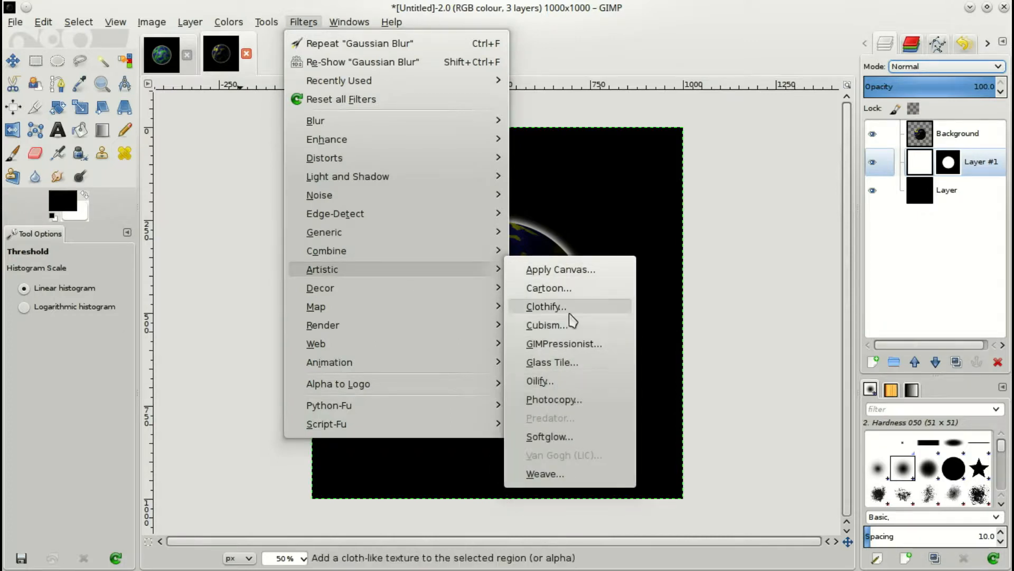
left_click(361, 5)
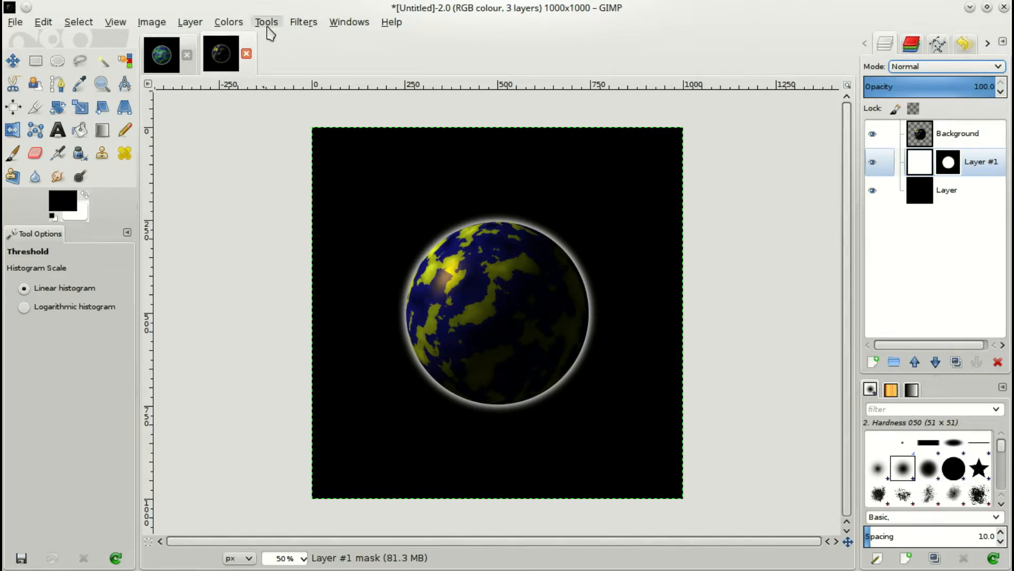
left_click(229, 22)
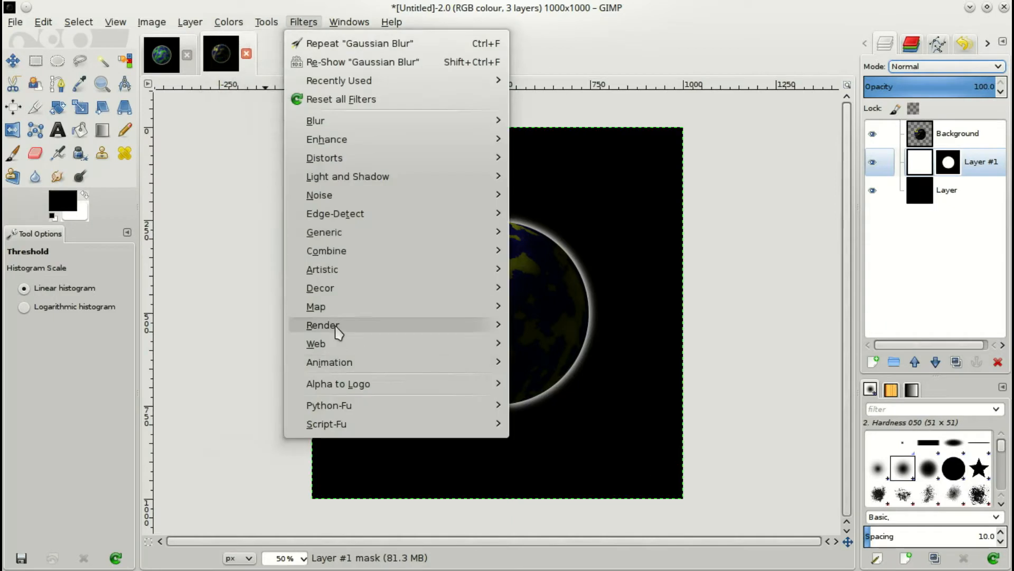
mouse_move(338, 307)
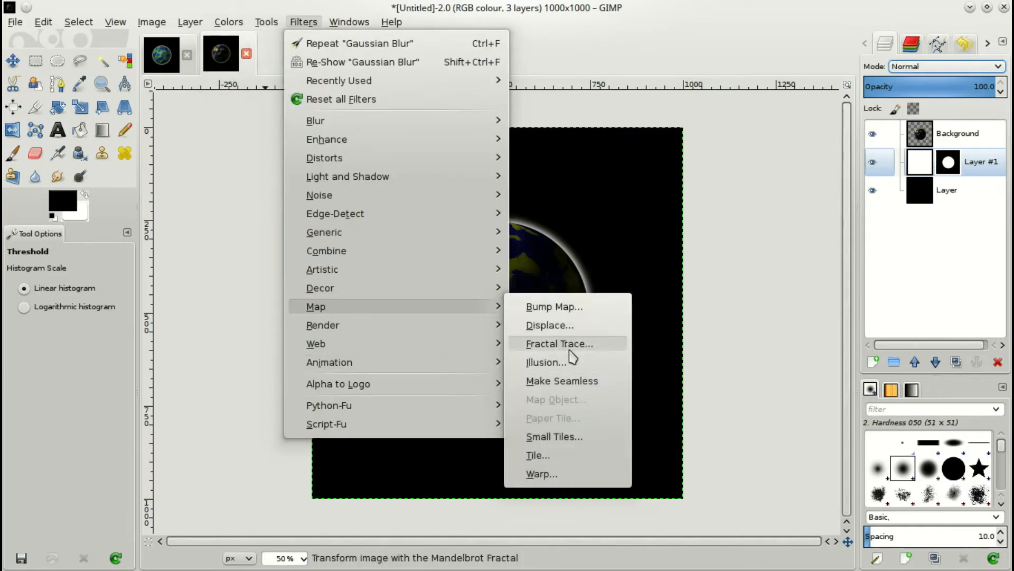
left_click(404, 3)
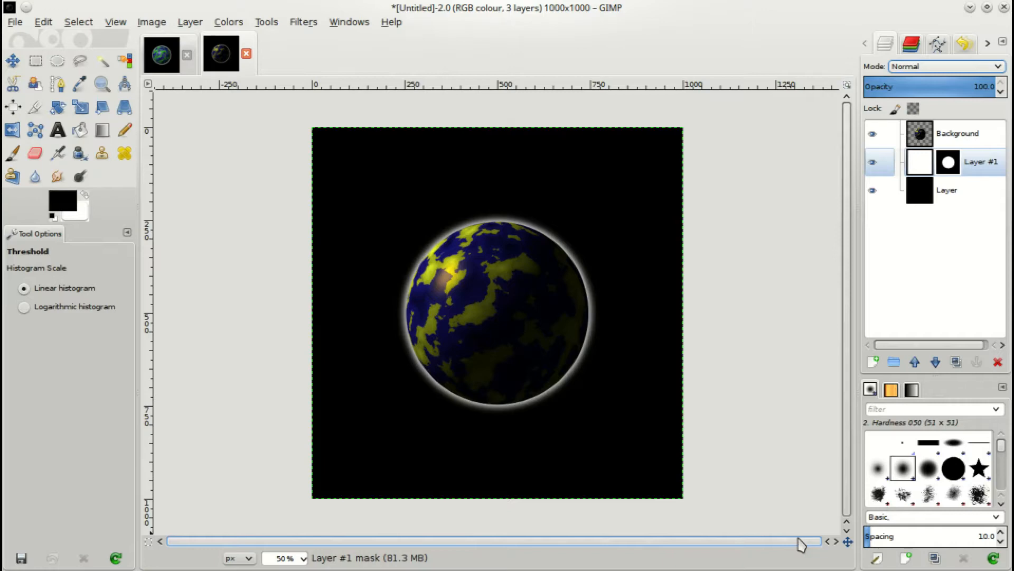